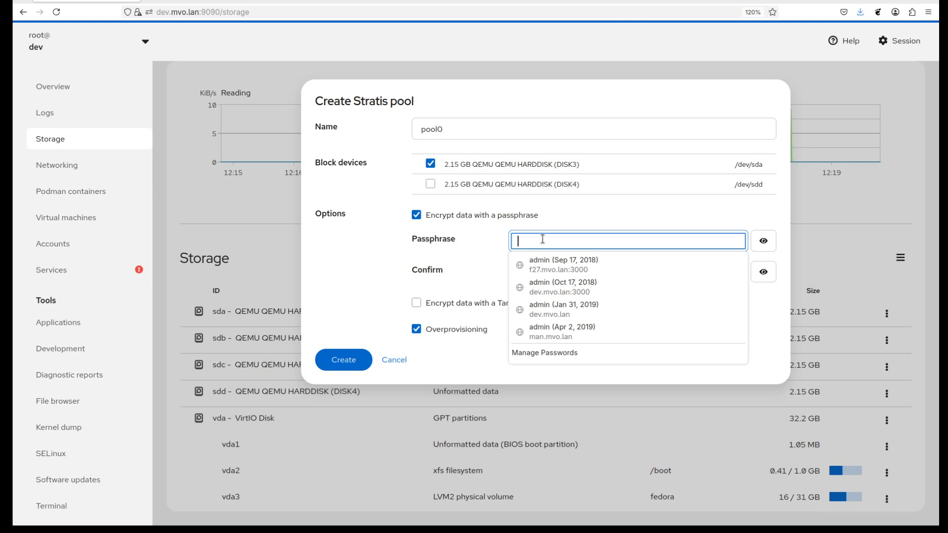
# Enter and confirm the encryption passphrase for the Stratis pool pool0 on DISK3, and create the pool.
pyautogui.write('foobar')
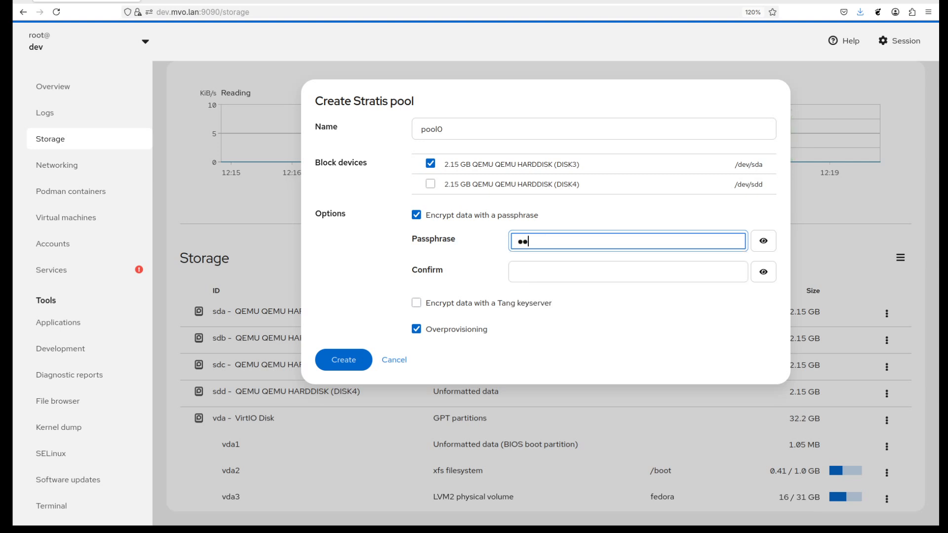
pyautogui.press('Tab')
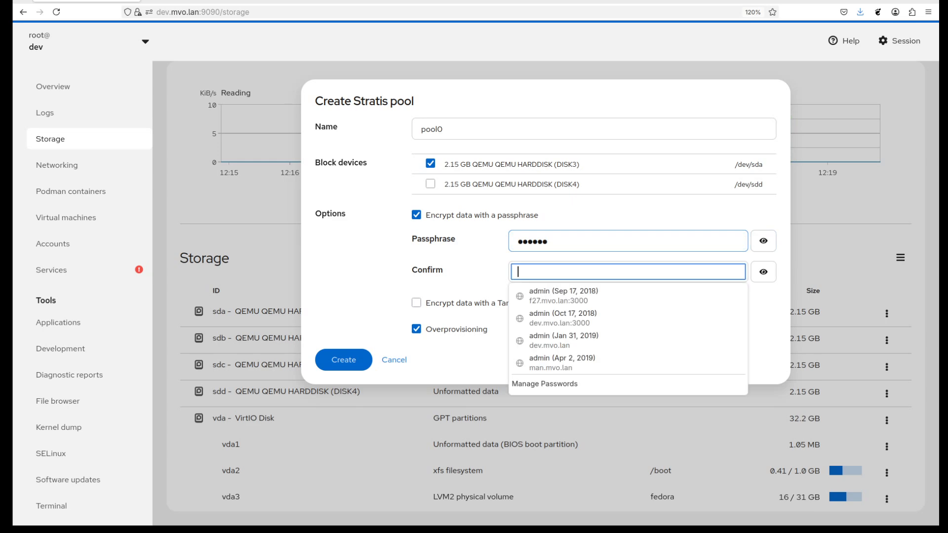
pyautogui.write('foobar')
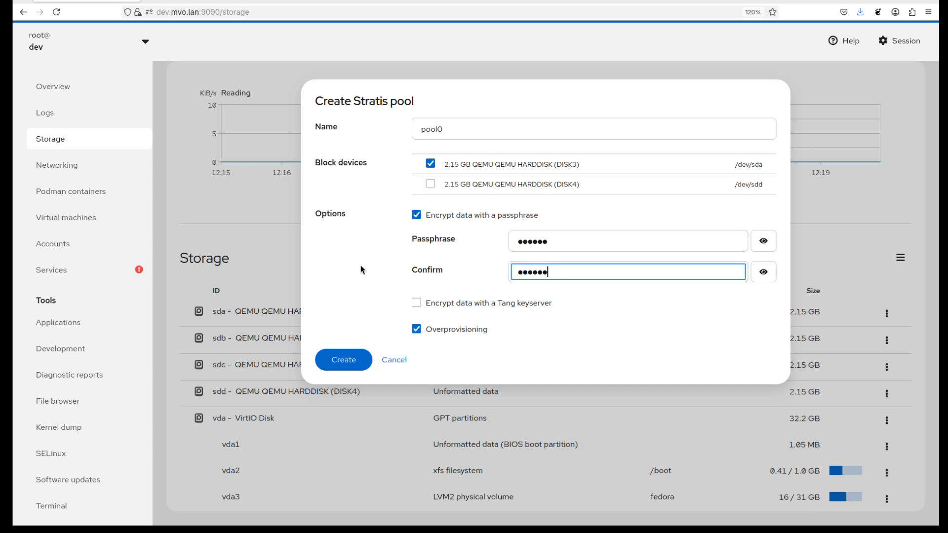
pyautogui.click(343, 360)
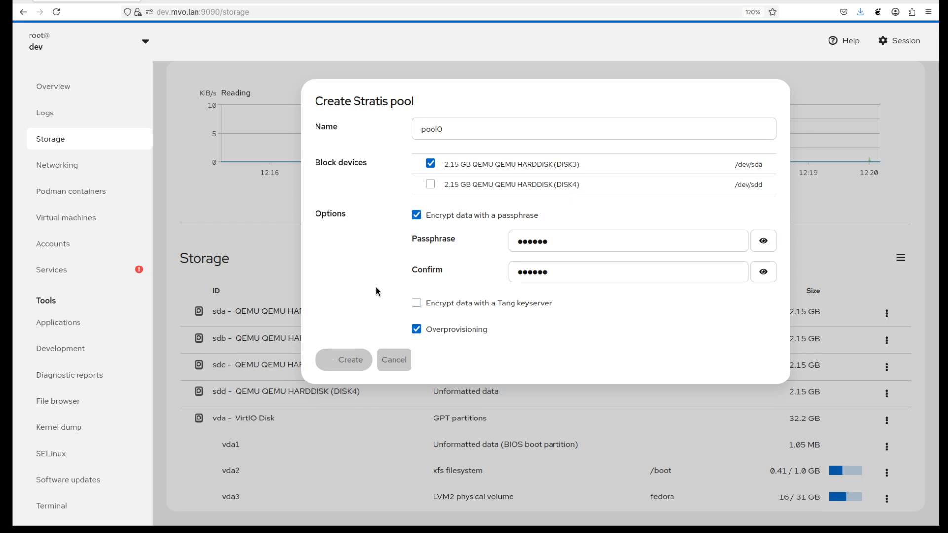
# Open the details of pool0 from the storage list.
pyautogui.scroll(-5, 389, 286)
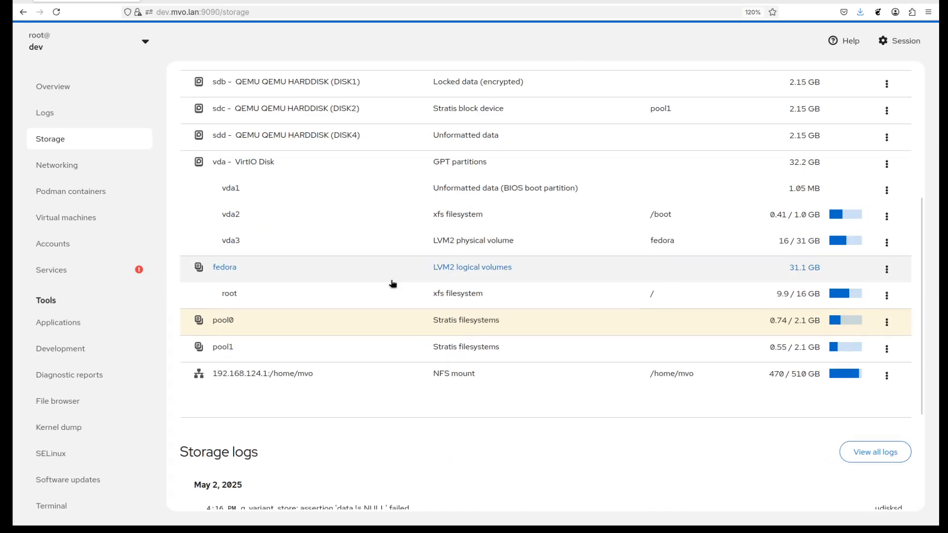
pyautogui.click(225, 321)
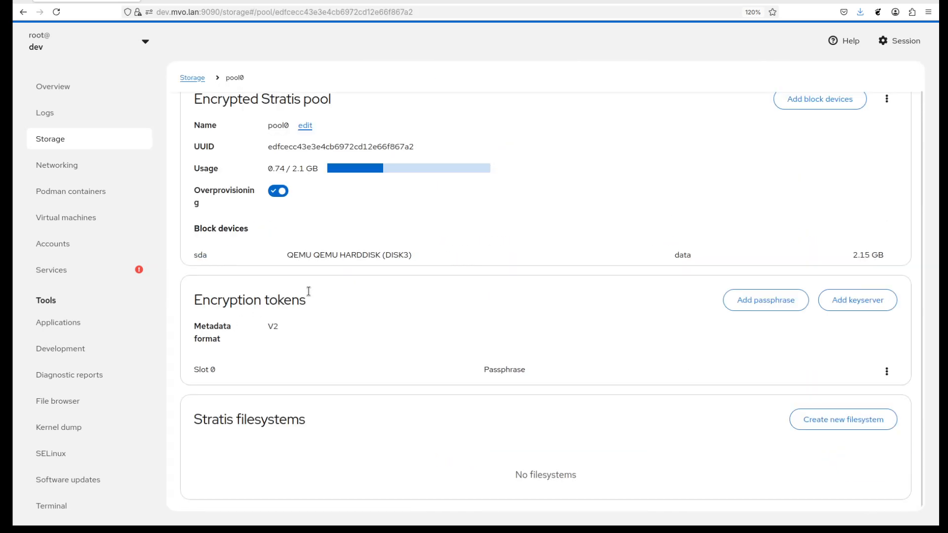
pyautogui.scroll(1, 536, 174)
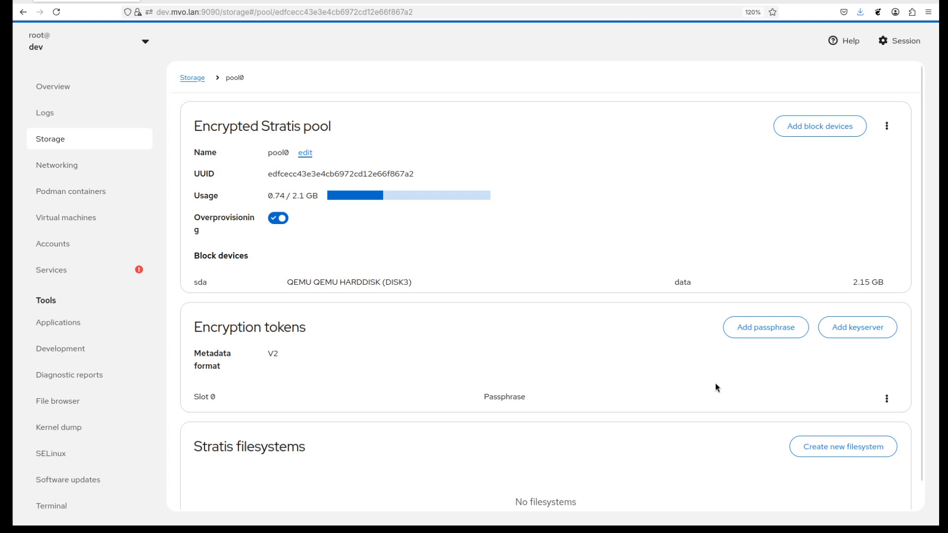
# Add a second passphrase to pool0's encryption tokens, confirming it and supplying the existing pool passphrase.
pyautogui.click(778, 330)
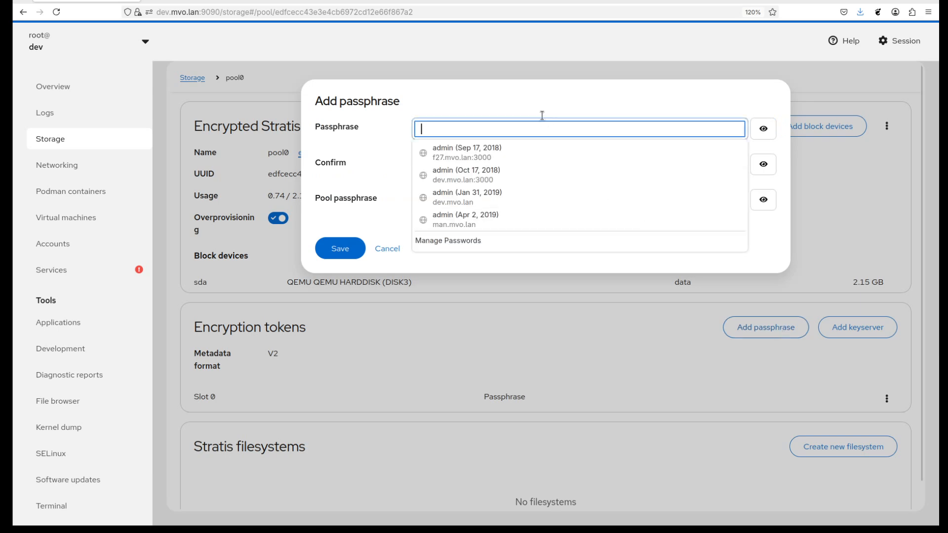
pyautogui.click(520, 124)
pyautogui.write('foobar')
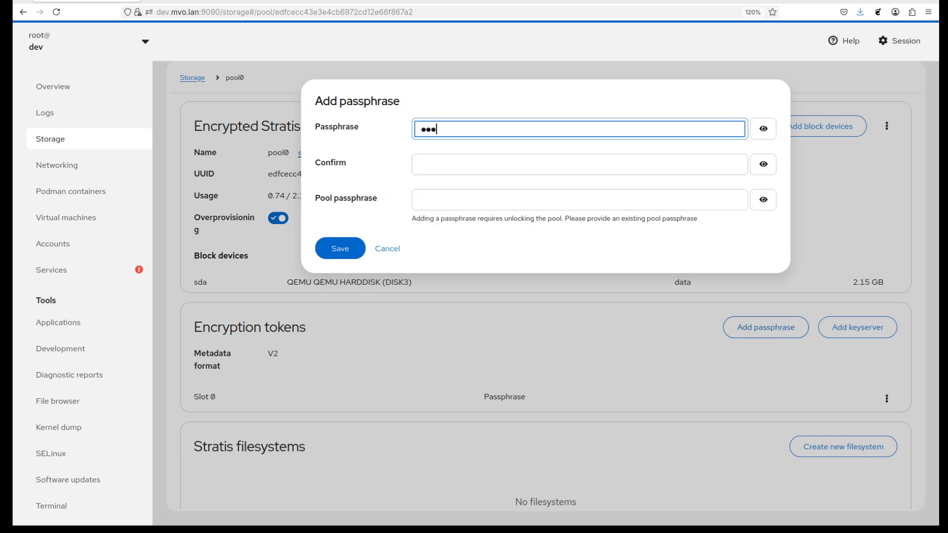
pyautogui.press('Tab')
pyautogui.write('foobar')
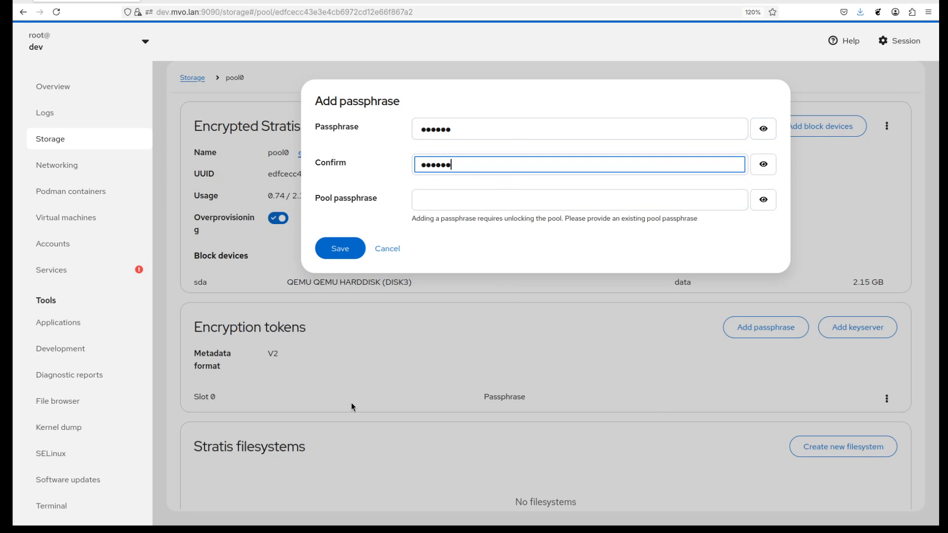
pyautogui.click(457, 200)
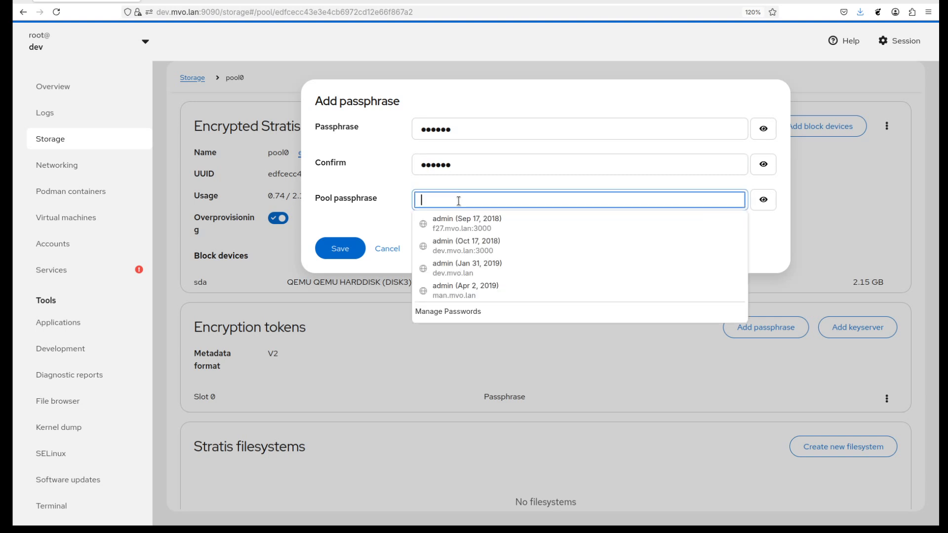
pyautogui.write('●●●●●●')
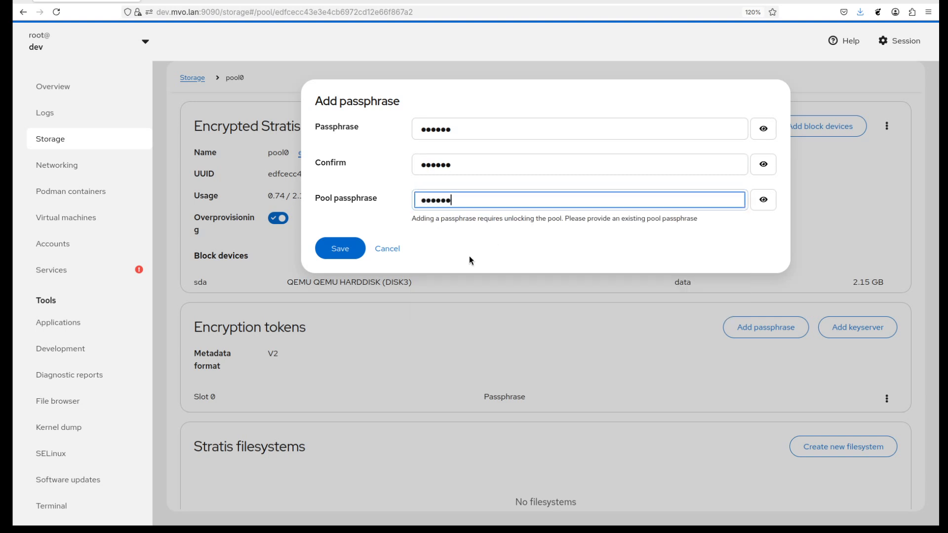
pyautogui.click(340, 248)
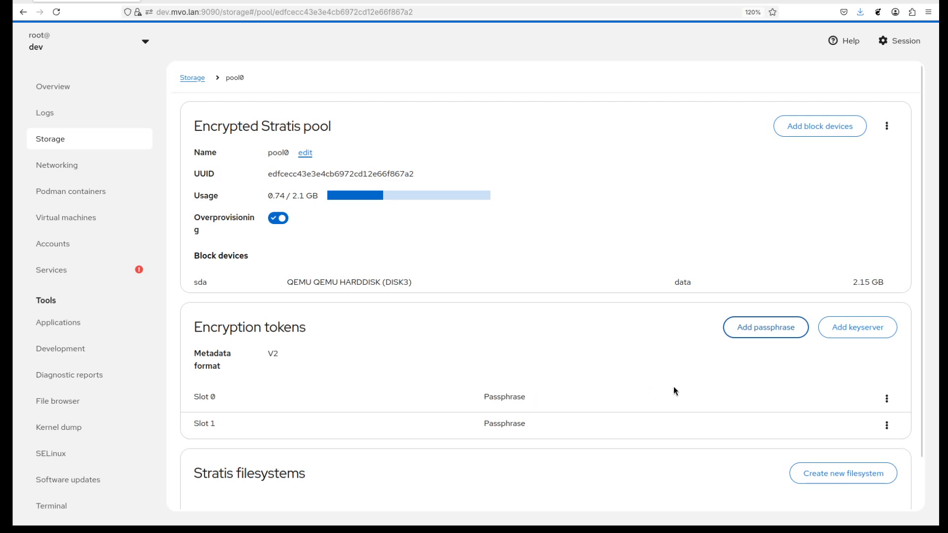
pyautogui.click(886, 399)
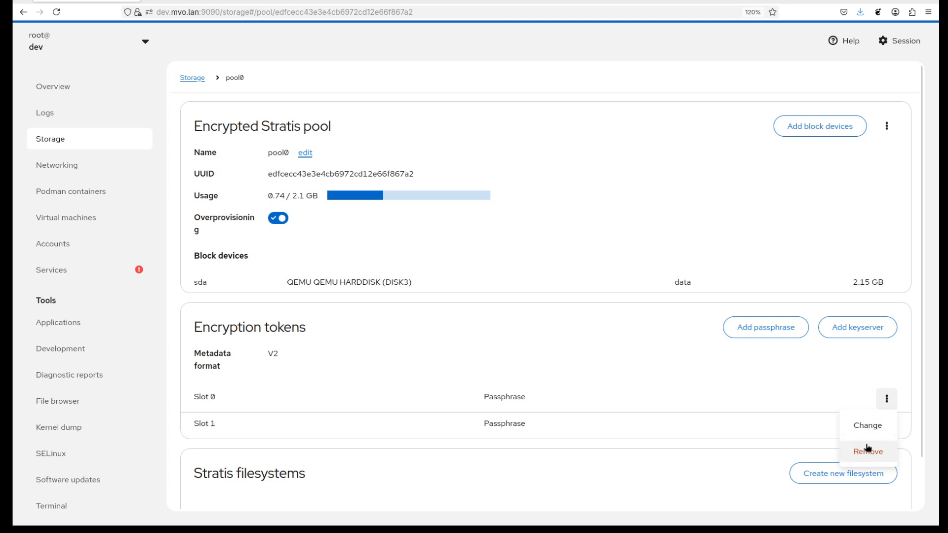
pyautogui.click(835, 372)
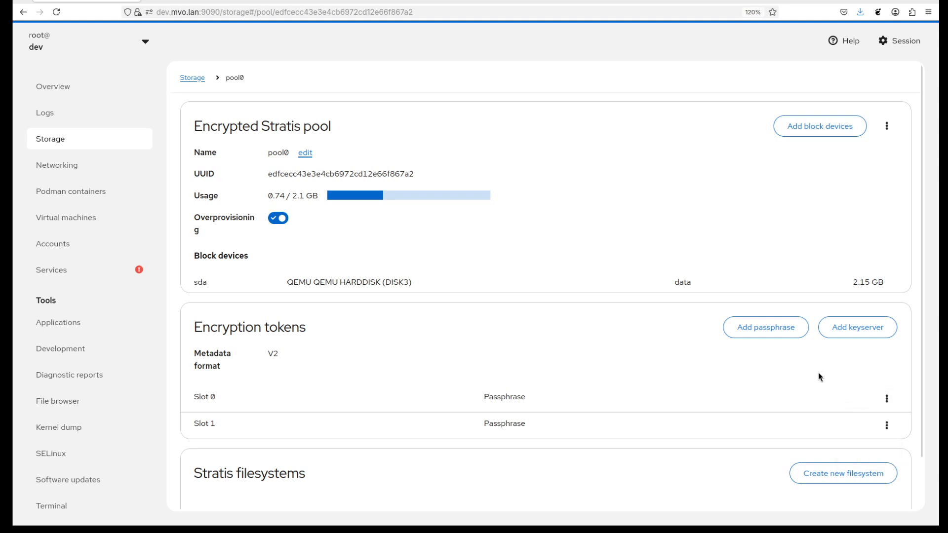
pyautogui.click(855, 330)
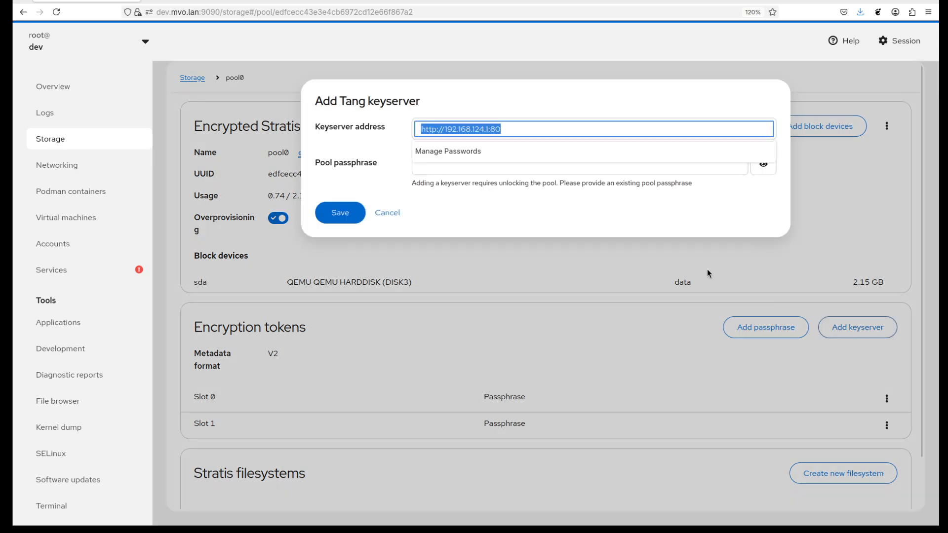
pyautogui.click(376, 140)
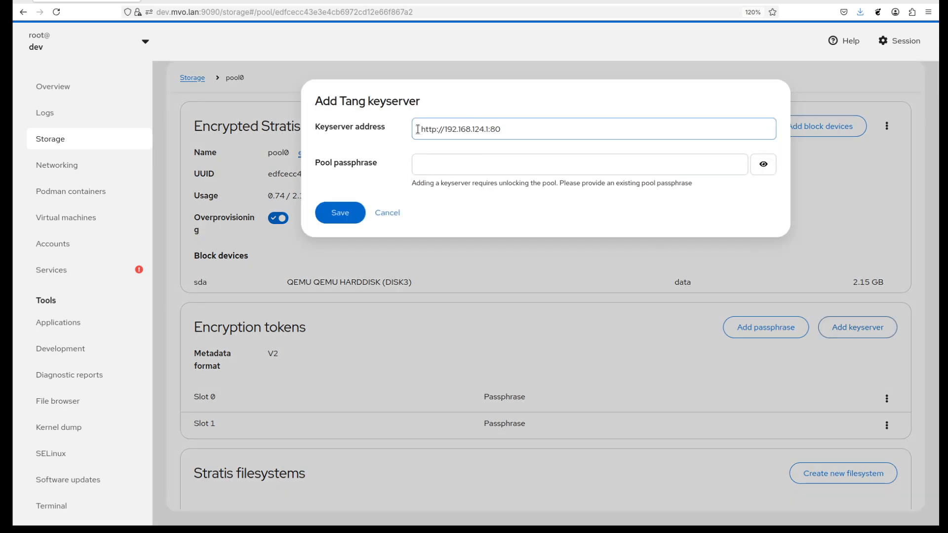
pyautogui.click(448, 169)
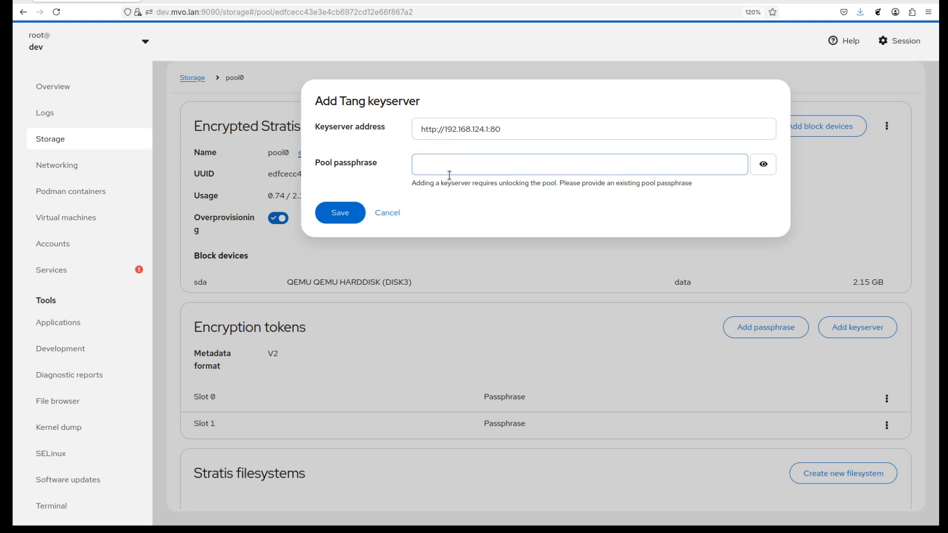
pyautogui.click(448, 168)
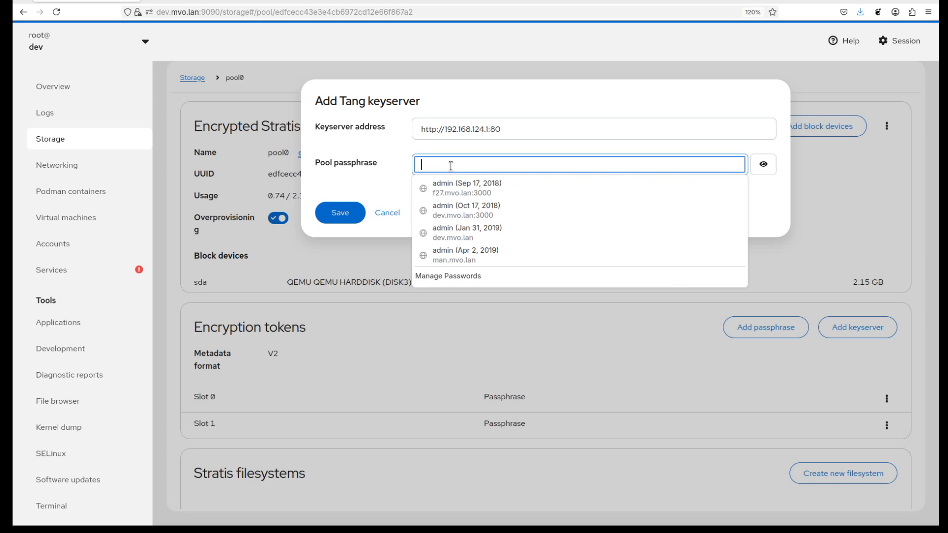
pyautogui.click(389, 183)
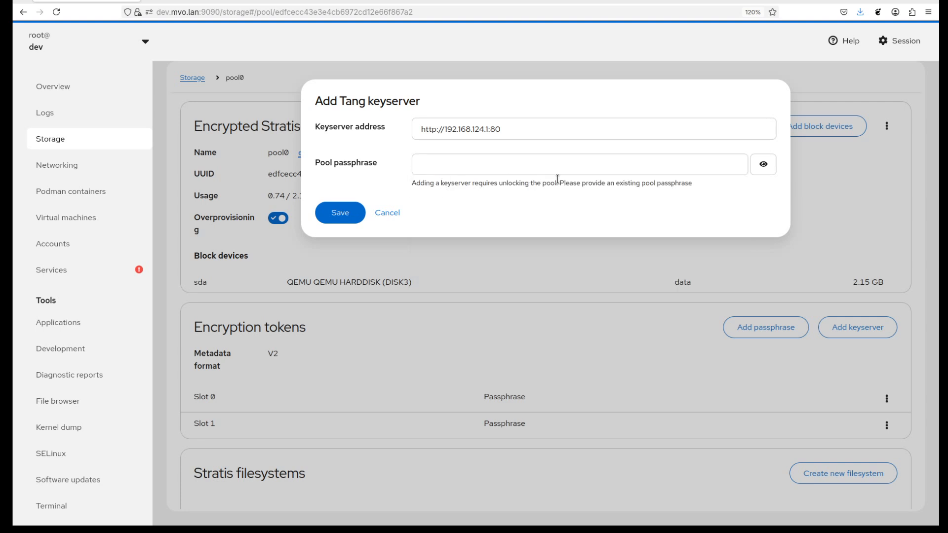
pyautogui.click(481, 169)
pyautogui.write('******')
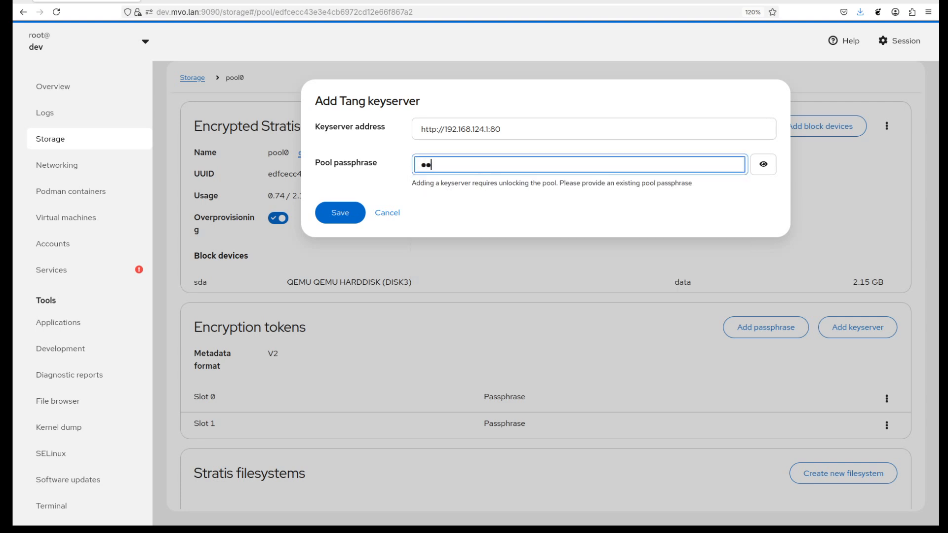
pyautogui.click(344, 212)
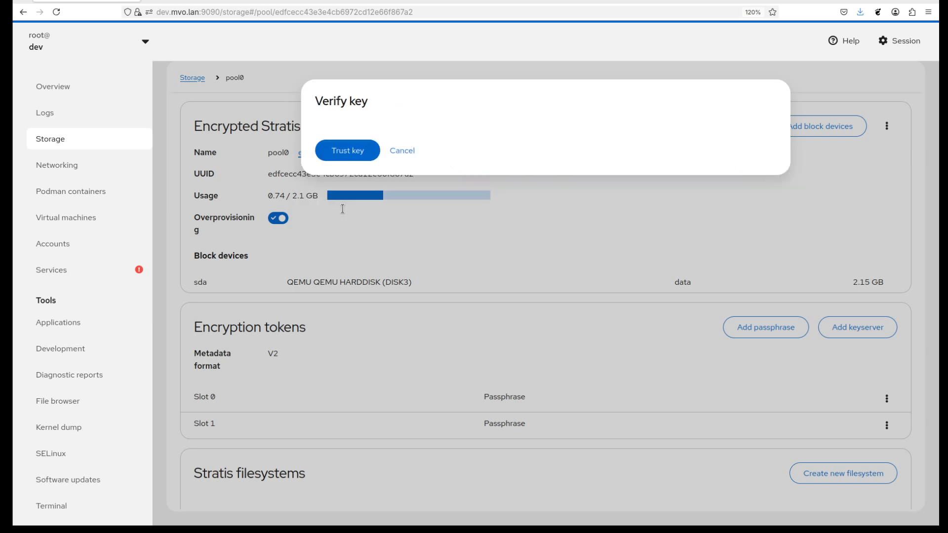
pyautogui.click(356, 309)
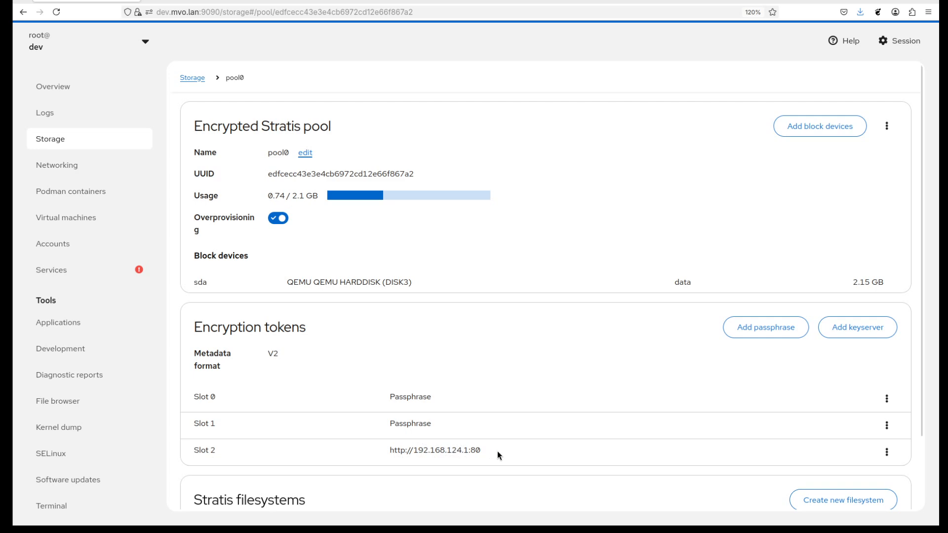
# Add another passphrase to pool0 and confirm it, leaving the existing pool passphrase blank.
pyautogui.click(787, 331)
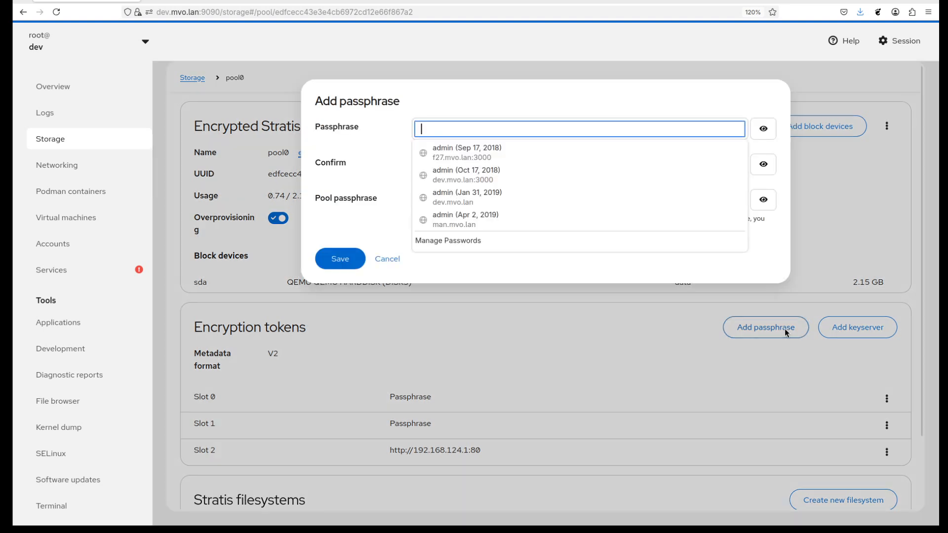
pyautogui.click(503, 130)
pyautogui.write('●●●●●●')
pyautogui.press('Tab')
pyautogui.press('Tab')
pyautogui.write('●●●●●●')
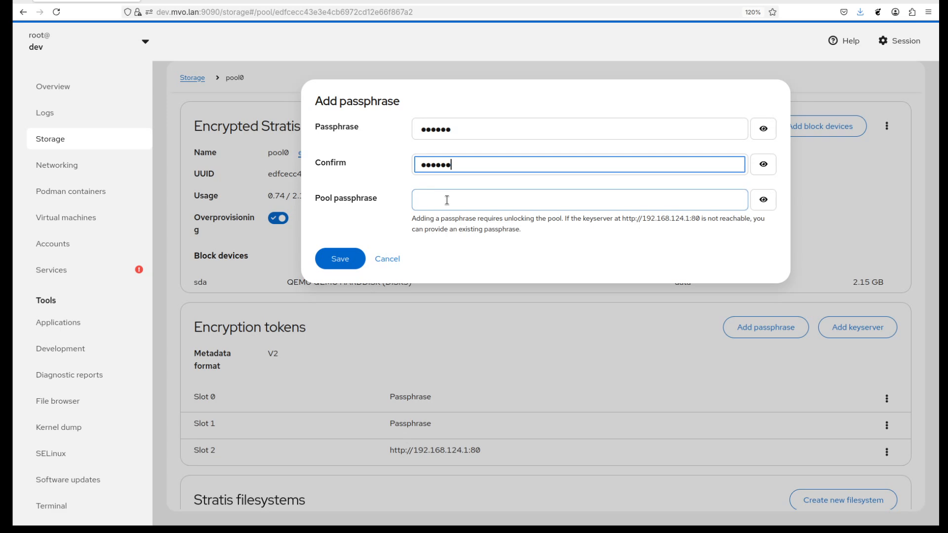
pyautogui.click(390, 210)
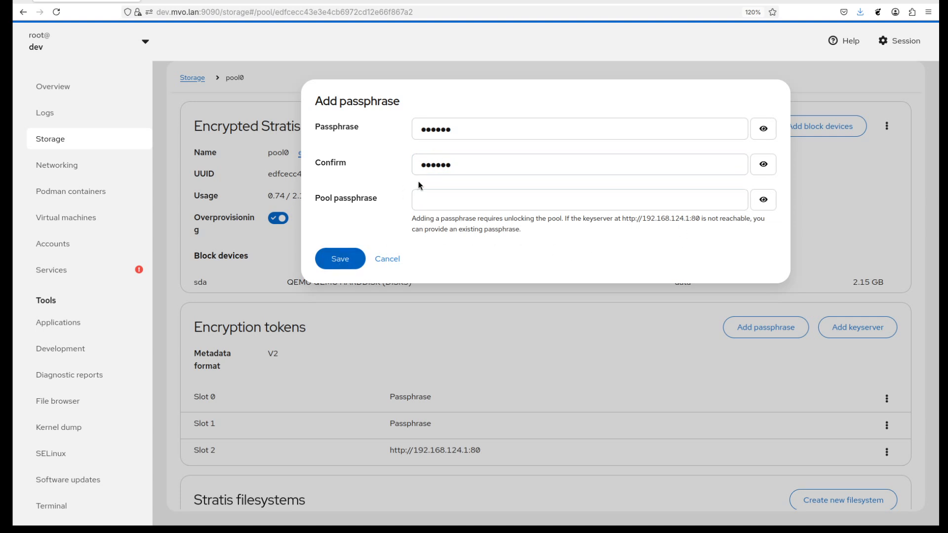
pyautogui.click(339, 259)
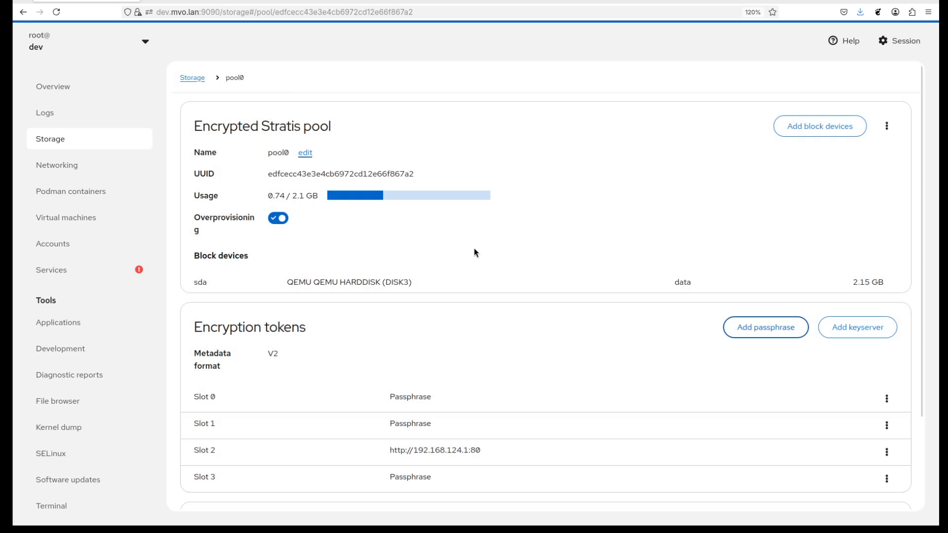
# Remove the passphrase in slot 3 from pool0's encryption tokens.
pyautogui.scroll(-2, 547, 267)
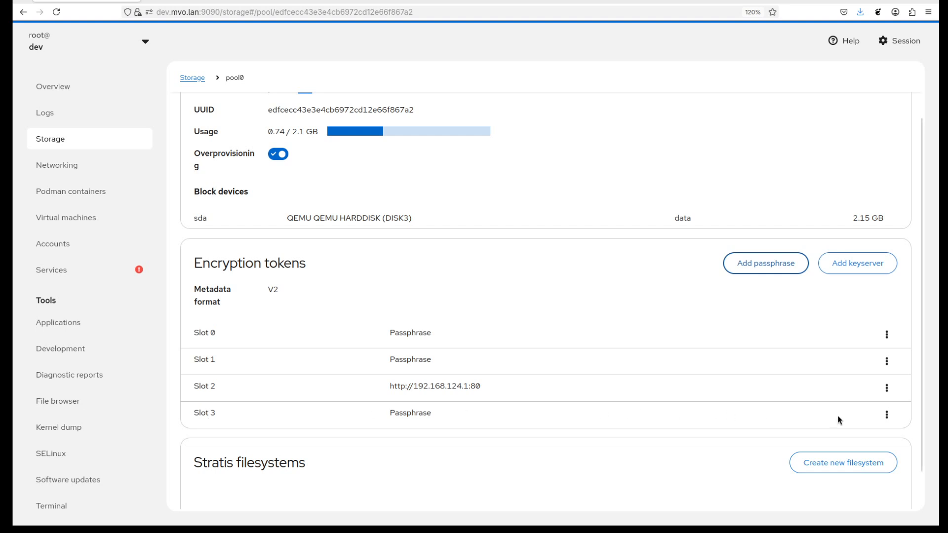
pyautogui.click(886, 415)
pyautogui.click(873, 469)
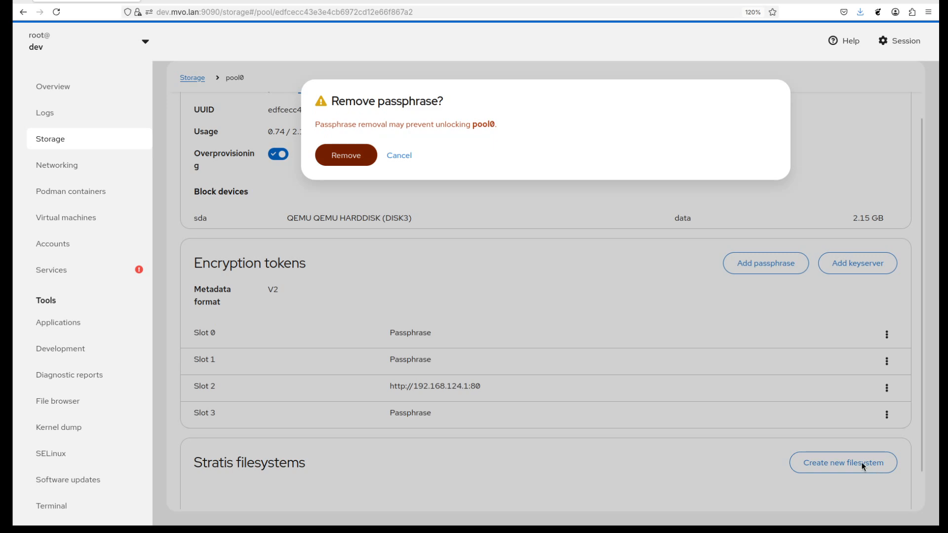
pyautogui.click(353, 159)
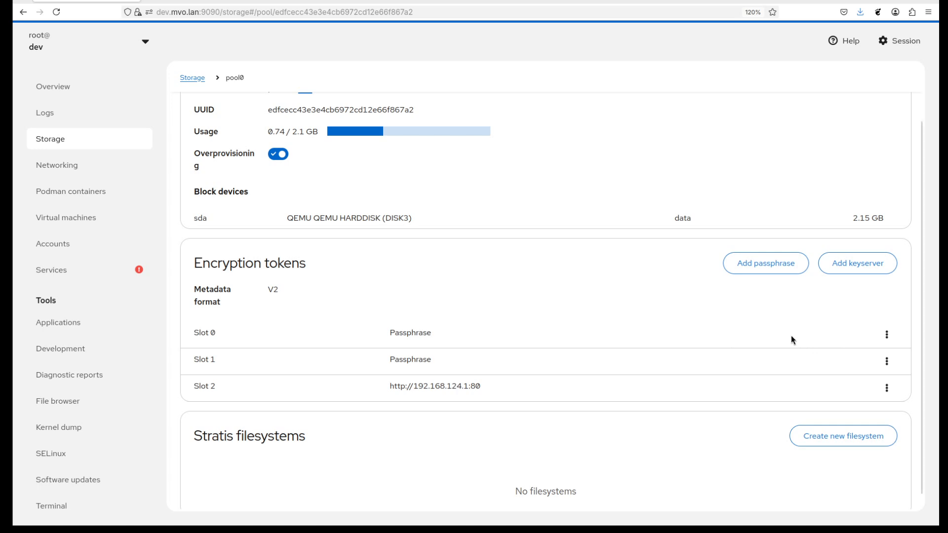
# Remove the passphrases in slots 0 and 1, keeping only the Tang keyserver as pool0's encryption token.
pyautogui.click(887, 336)
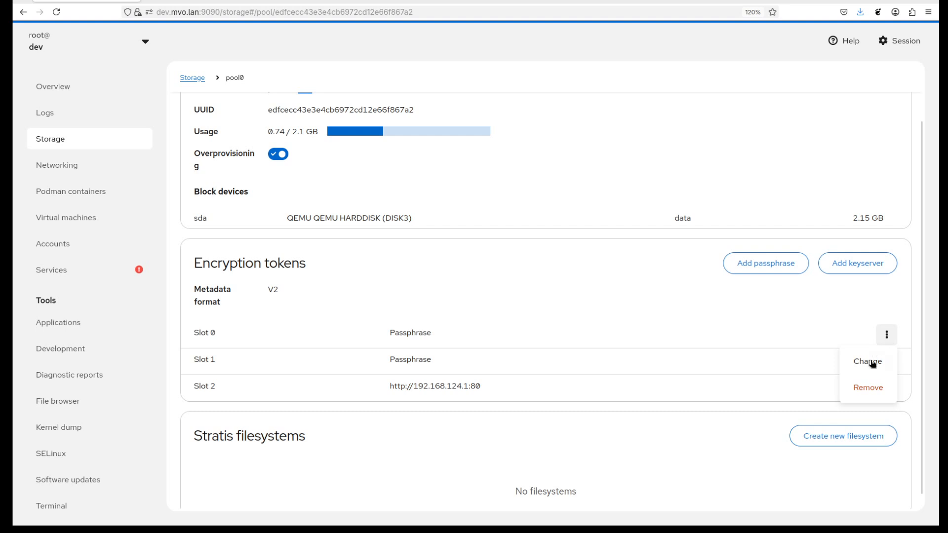
pyautogui.click(871, 398)
pyautogui.click(352, 165)
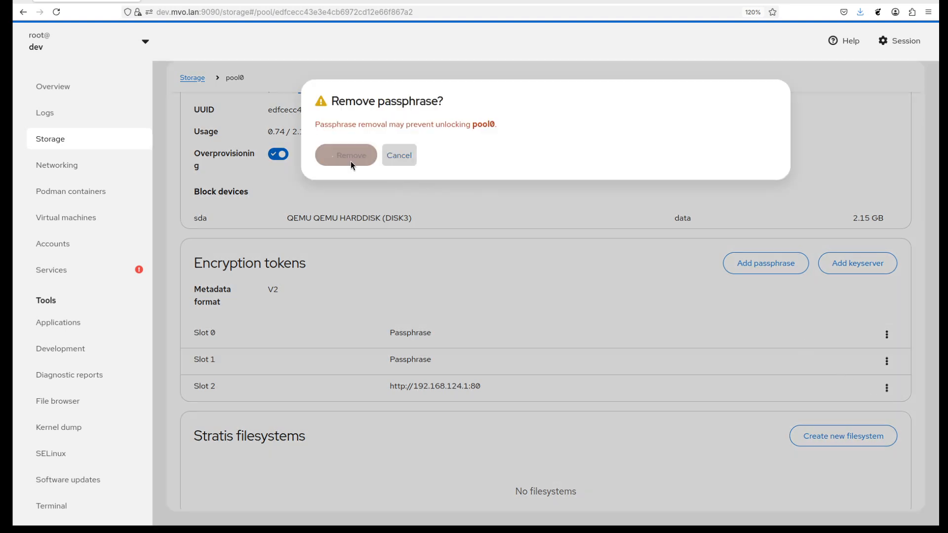
pyautogui.click(887, 340)
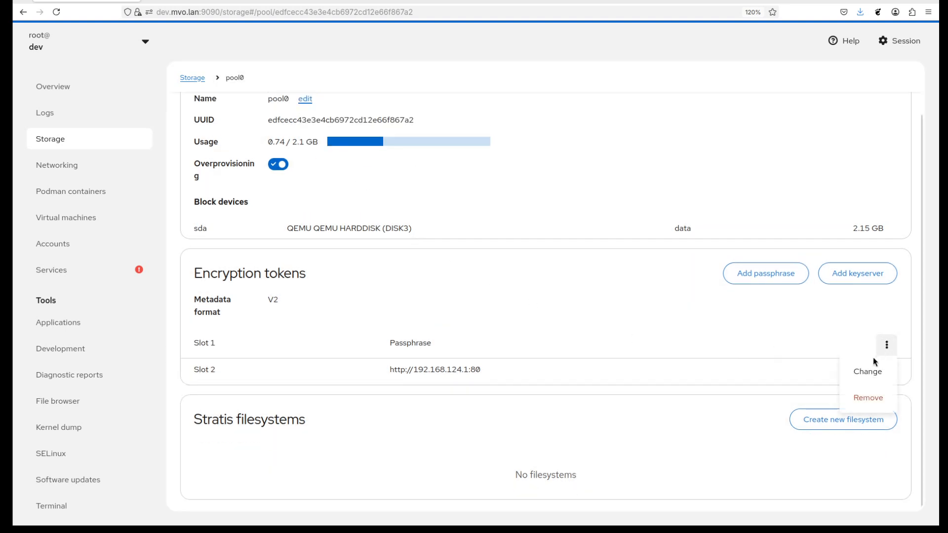
pyautogui.click(864, 395)
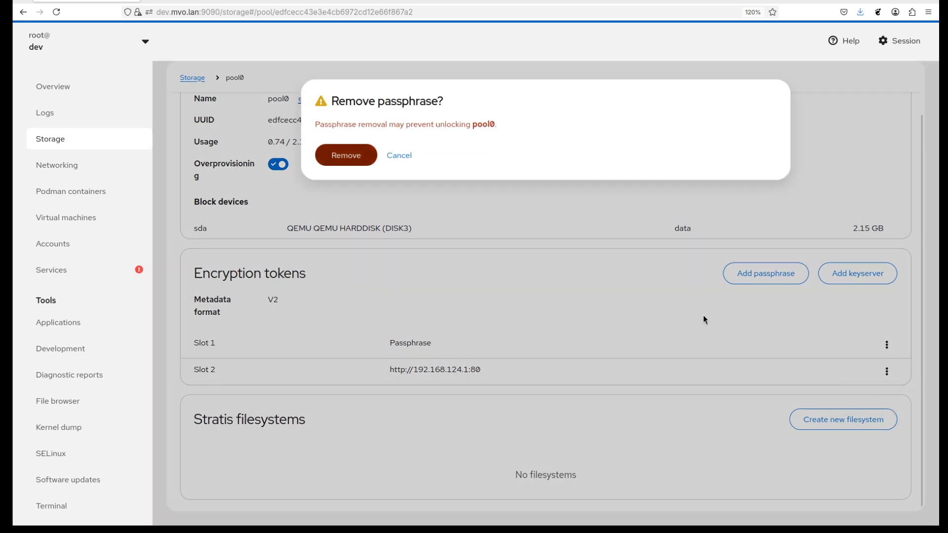
pyautogui.click(344, 156)
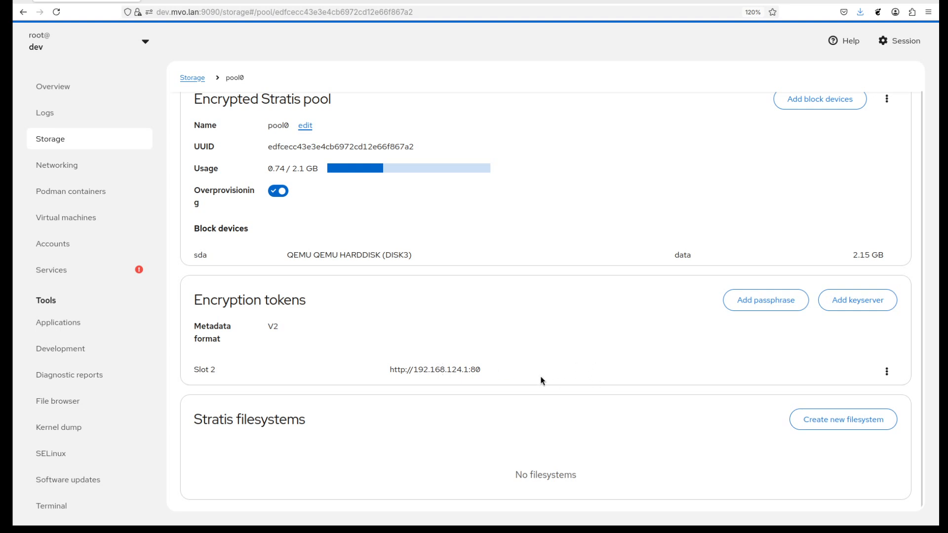
# Check the actions available for the slot 2 keyserver, and add and confirm a new passphrase for pool0.
pyautogui.click(888, 373)
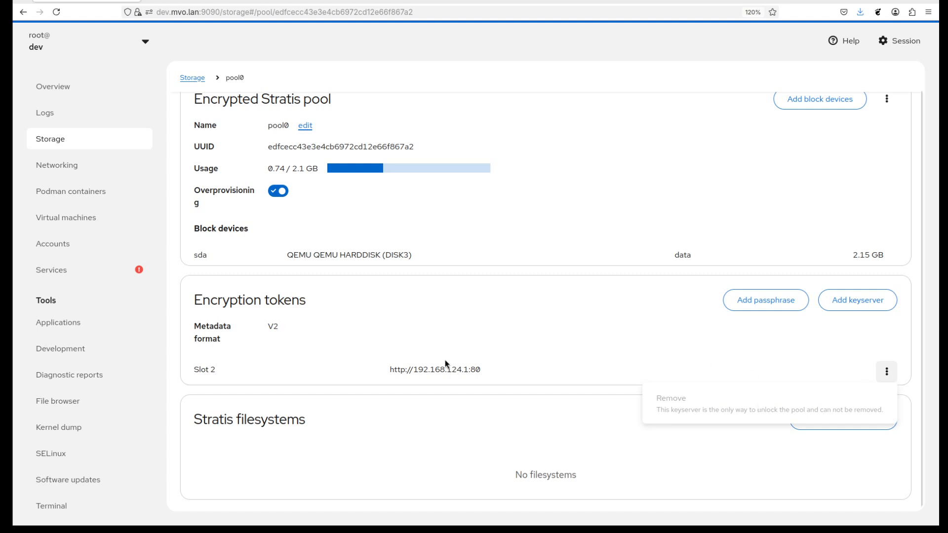
pyautogui.click(856, 366)
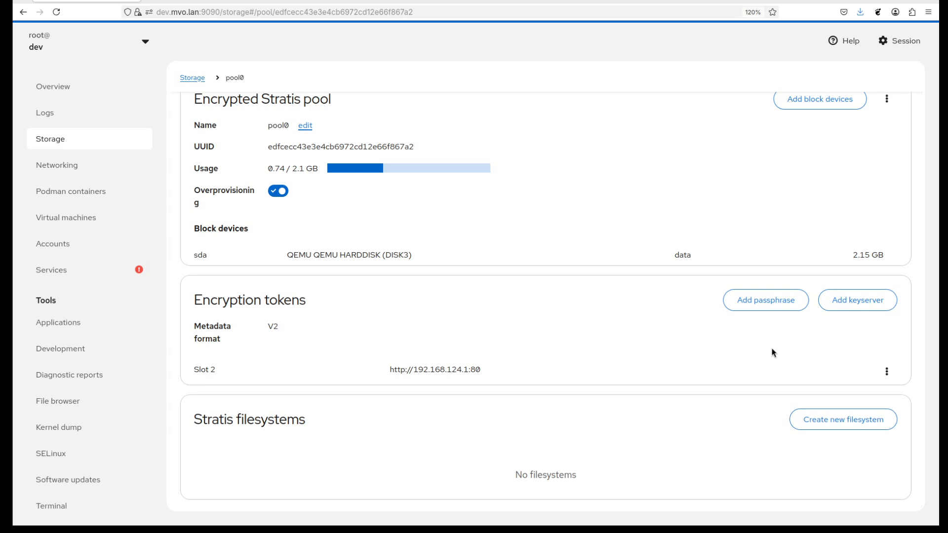
pyautogui.click(774, 304)
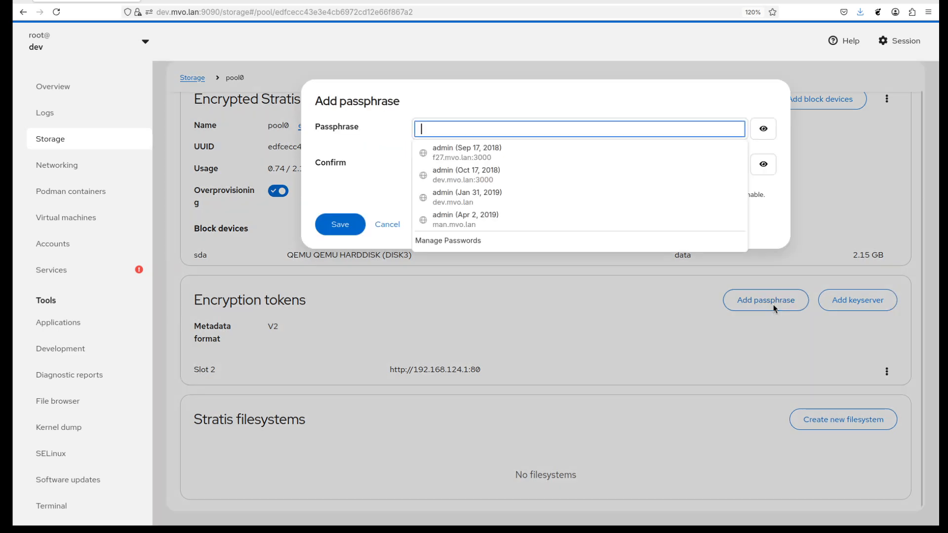
pyautogui.click(380, 198)
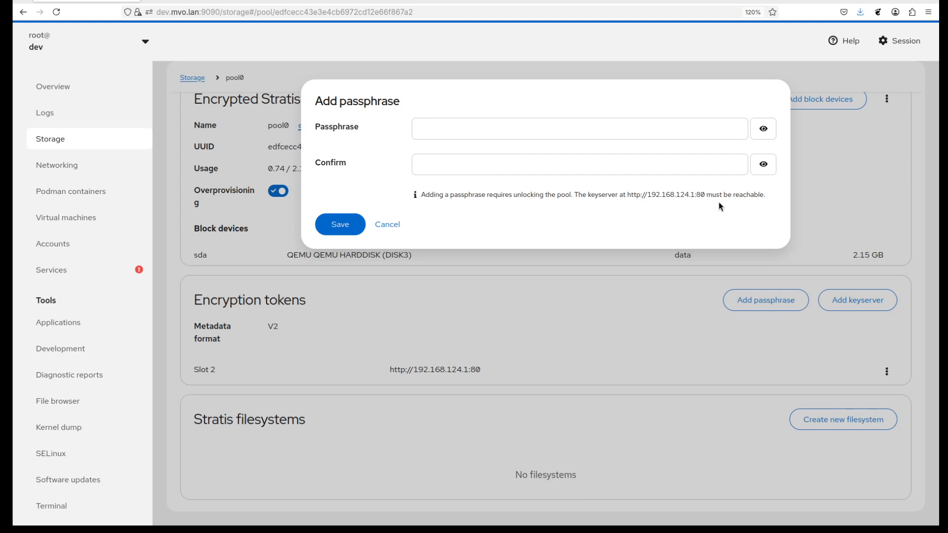
pyautogui.click(477, 131)
pyautogui.write('foobar')
pyautogui.press('Tab')
pyautogui.write('foobar')
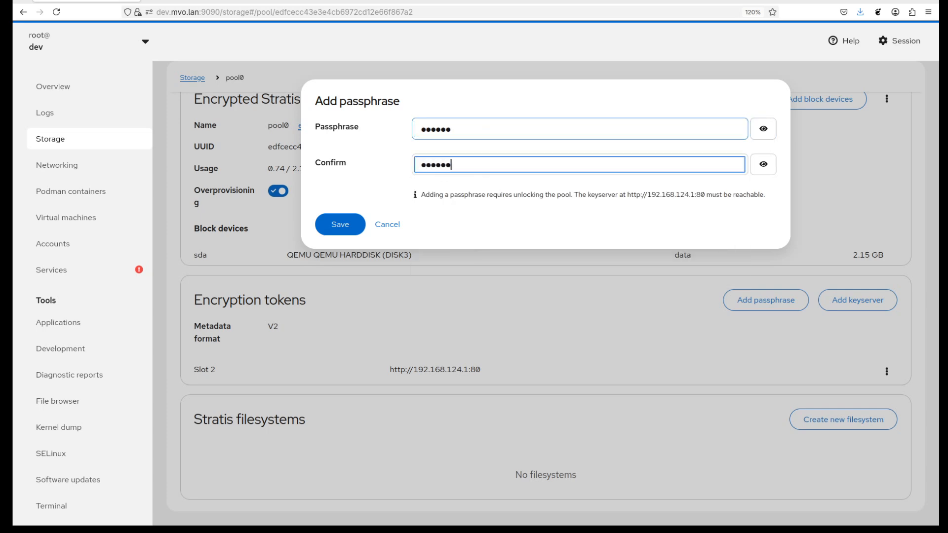
pyautogui.click(338, 226)
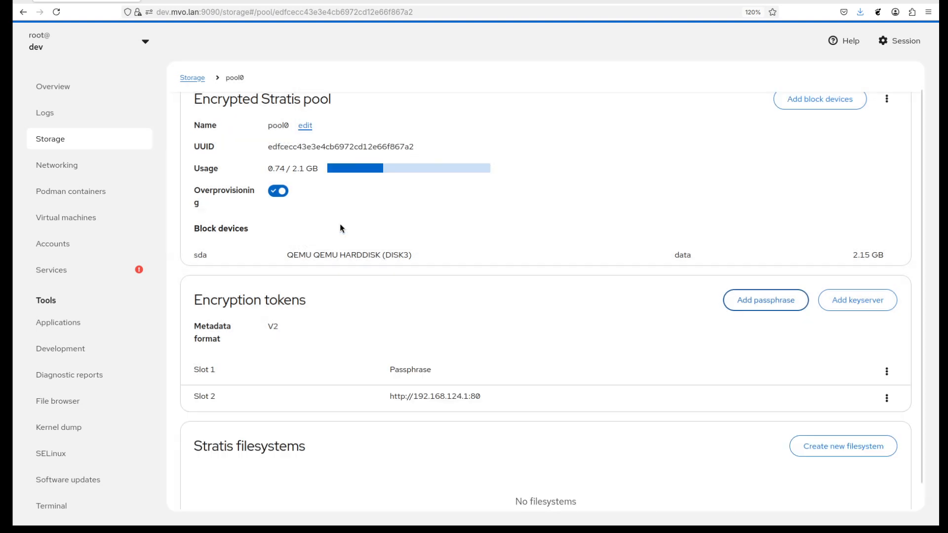
# Remove the Tang keyserver in slot 2 from pool0 and check the actions available for the remaining passphrase.
pyautogui.click(887, 400)
pyautogui.click(868, 425)
pyautogui.click(341, 170)
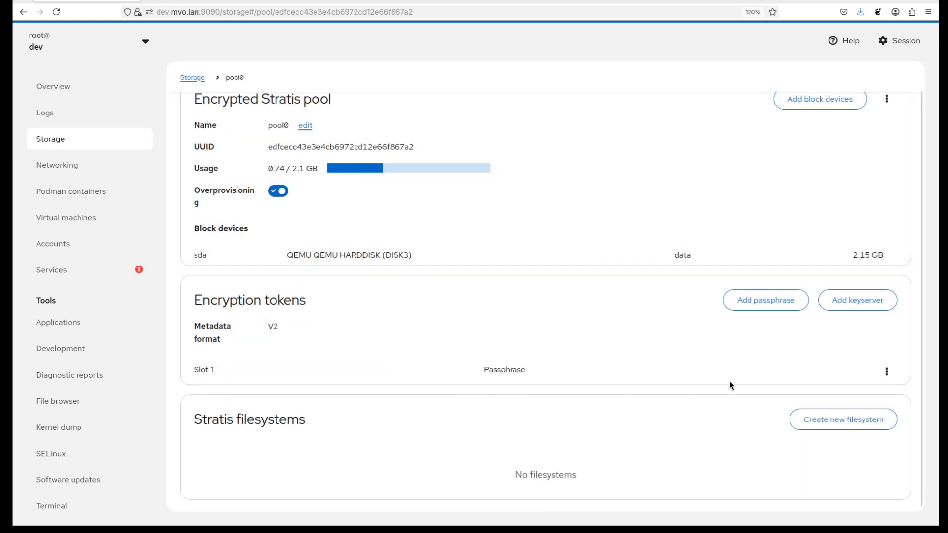
pyautogui.click(887, 372)
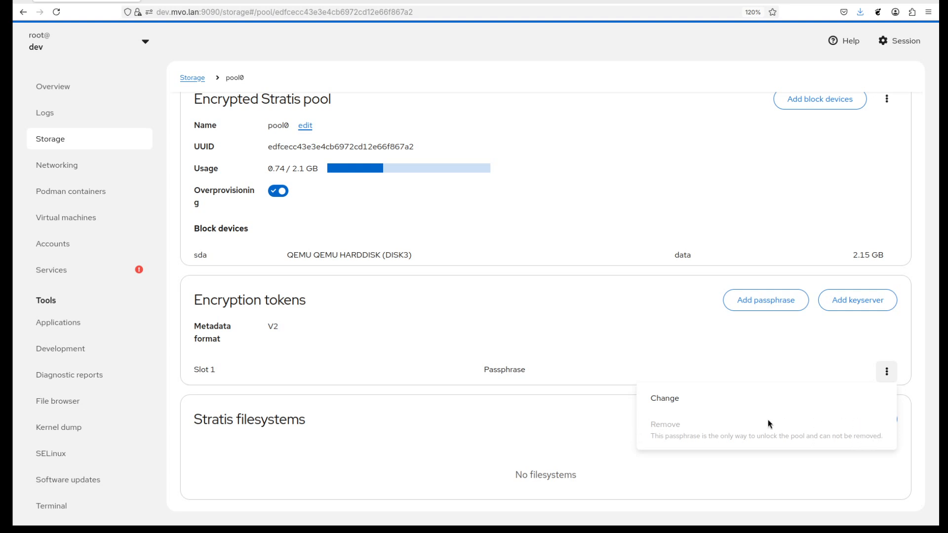
pyautogui.click(887, 372)
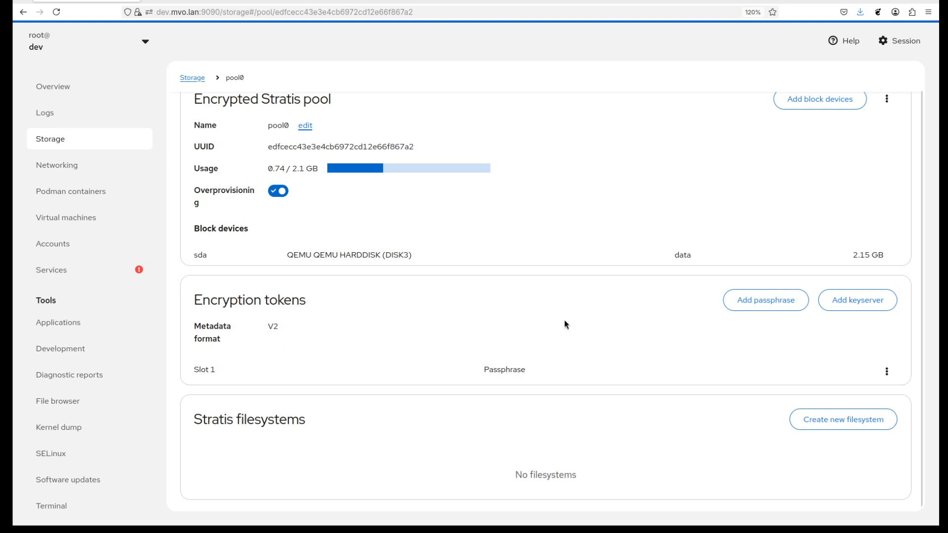
# Try to bind pool0 to the TPM from the terminal with "stratis pool bind tpm2 pool0".
pyautogui.click(82, 511)
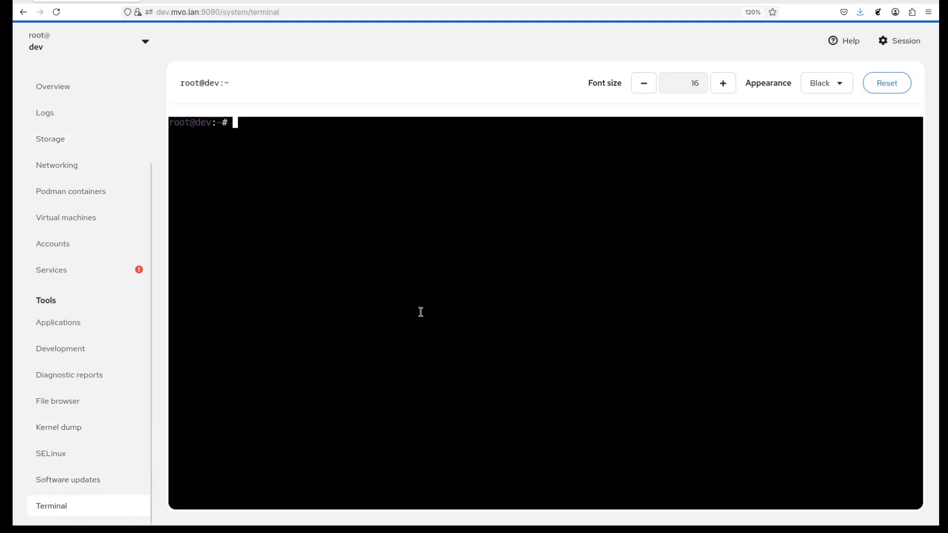
pyautogui.write('stratis pool bind tpm2 pool0')
pyautogui.press('Return')
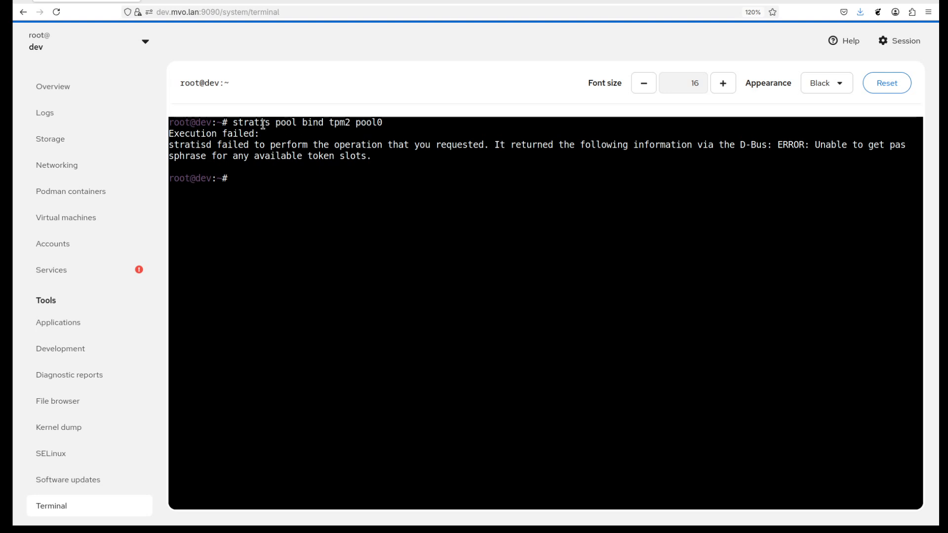
# List pool0's details with "stratis pool list --name pool0" to find the key description of its passphrase slot.
pyautogui.write('stratis pool list --name poo')
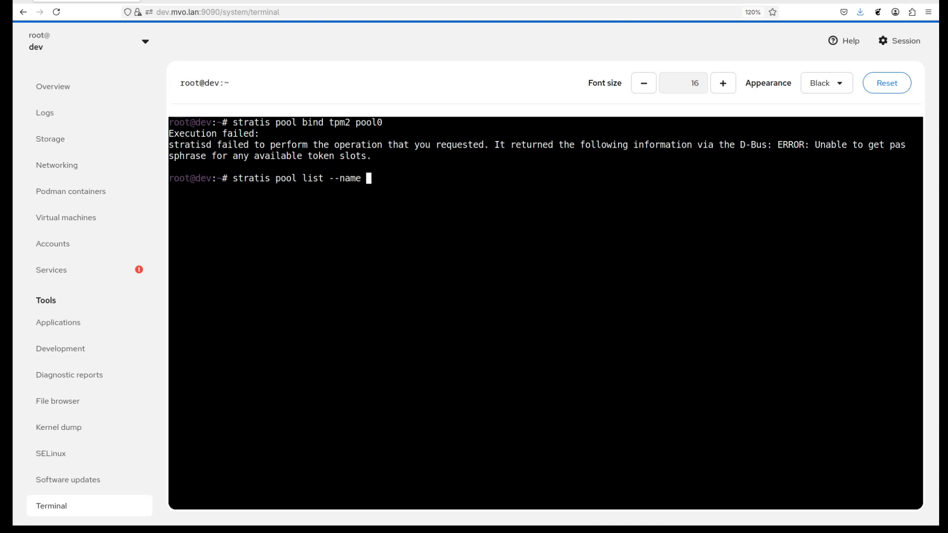
pyautogui.press('BackSpace')
pyautogui.press('BackSpace')
pyautogui.write('ool0')
pyautogui.press('Return')
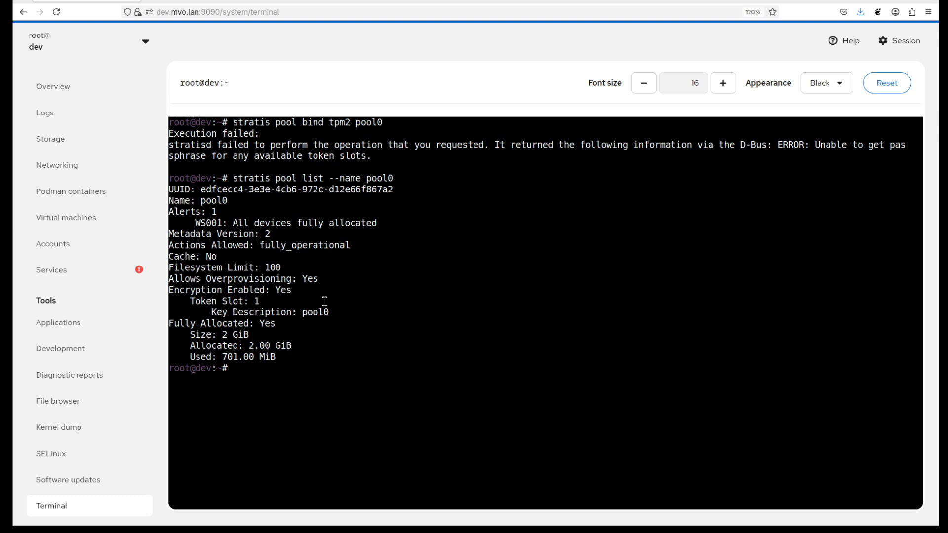
# Set the key with "stratis key set pool0 --capture-key", entering and verifying the pool passphrase.
pyautogui.write('stratis key set pool0 --capture-key')
pyautogui.press('Return')
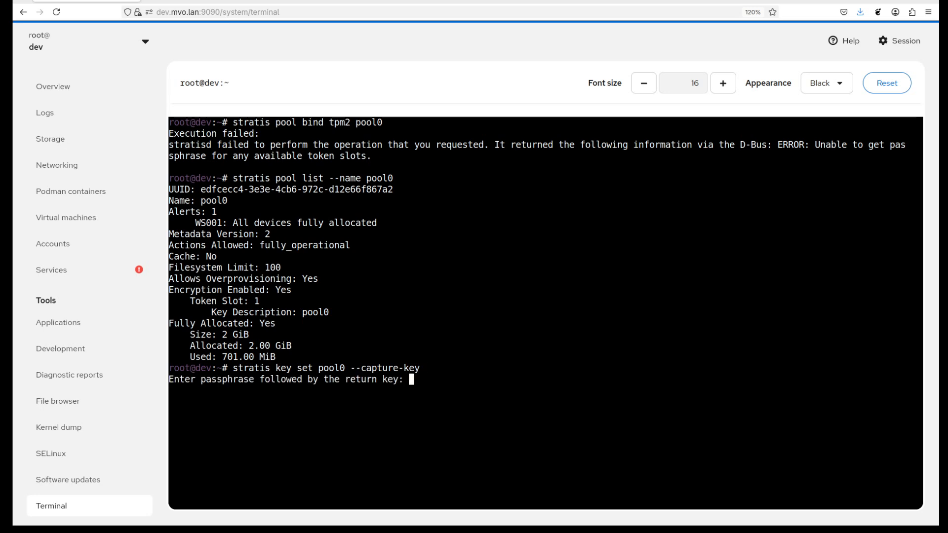
pyautogui.press('Return')
pyautogui.press('Return')
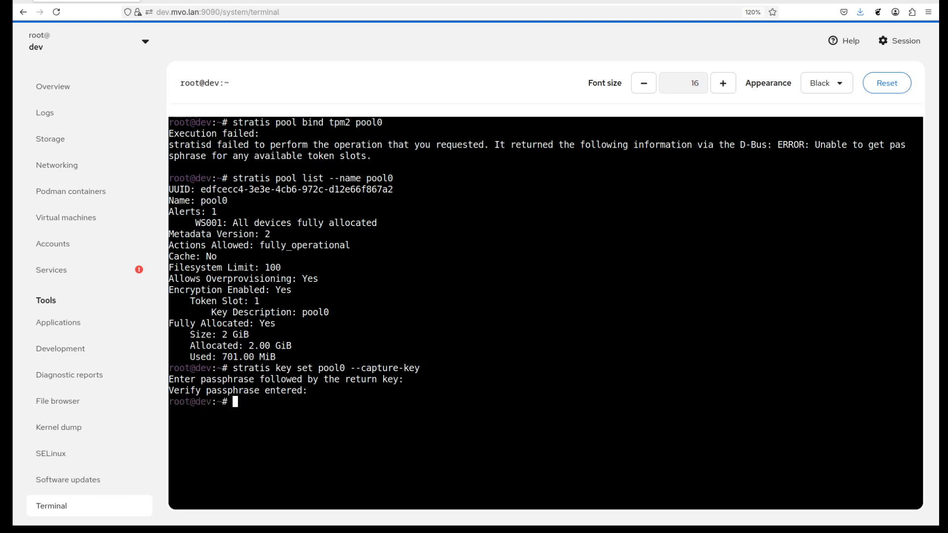
# Rerun "stratis pool bind tpm2 pool0" to bind the pool to the TPM.
pyautogui.press('Up')
pyautogui.press('Up')
pyautogui.press('Up')
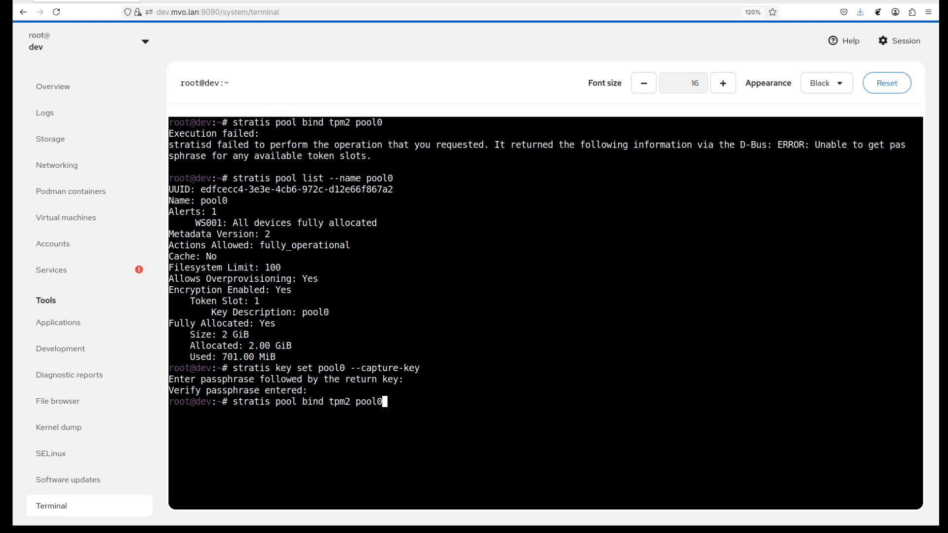
pyautogui.press('Return')
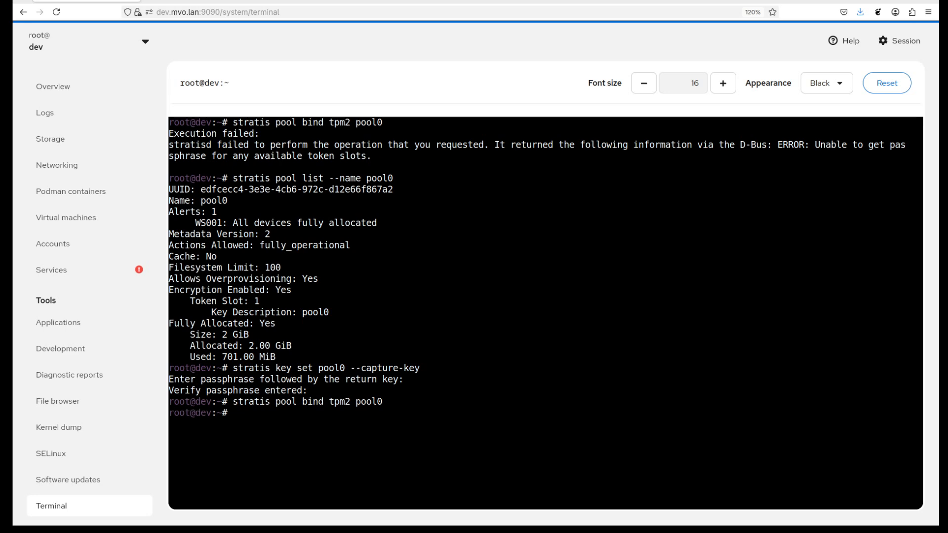
pyautogui.press('Up')
pyautogui.press('Up')
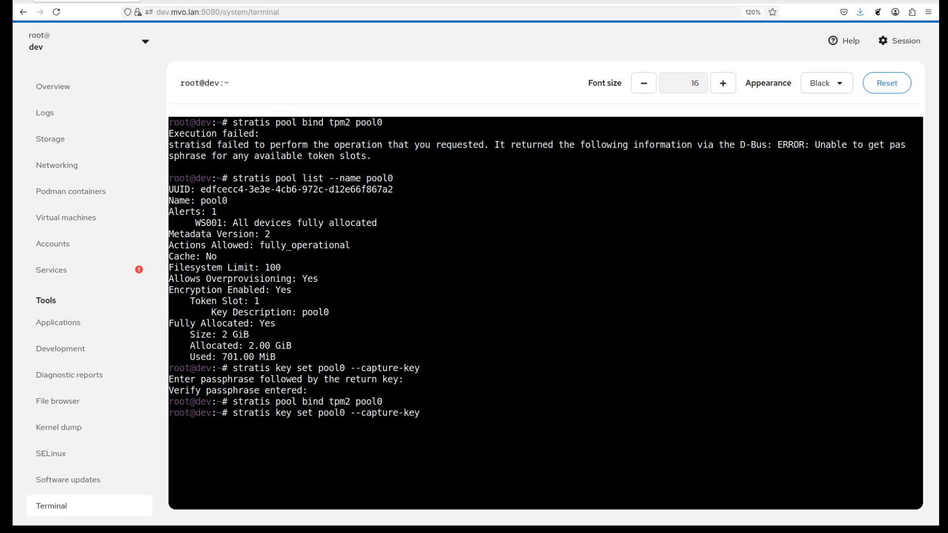
pyautogui.press('Down')
pyautogui.press('Down')
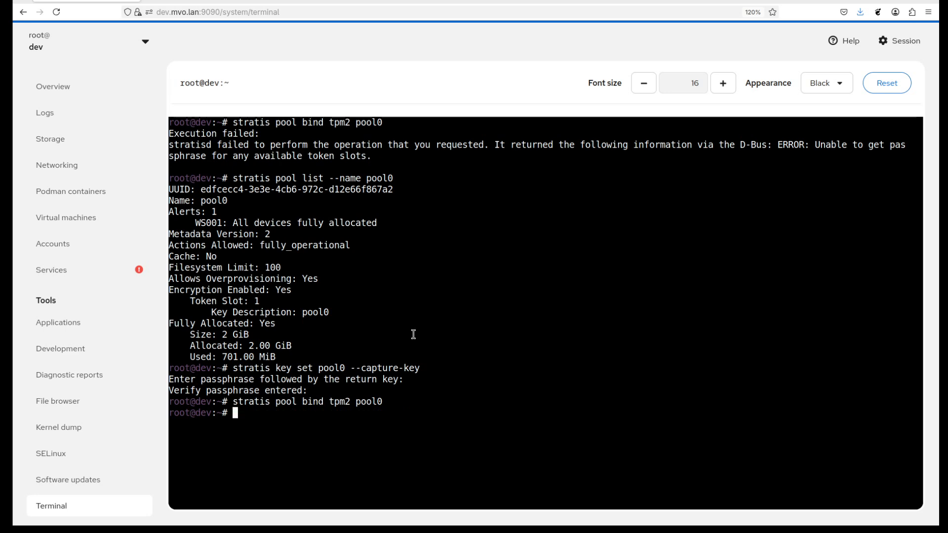
# Return to pool0's storage page and review its encryption tokens.
pyautogui.click(72, 142)
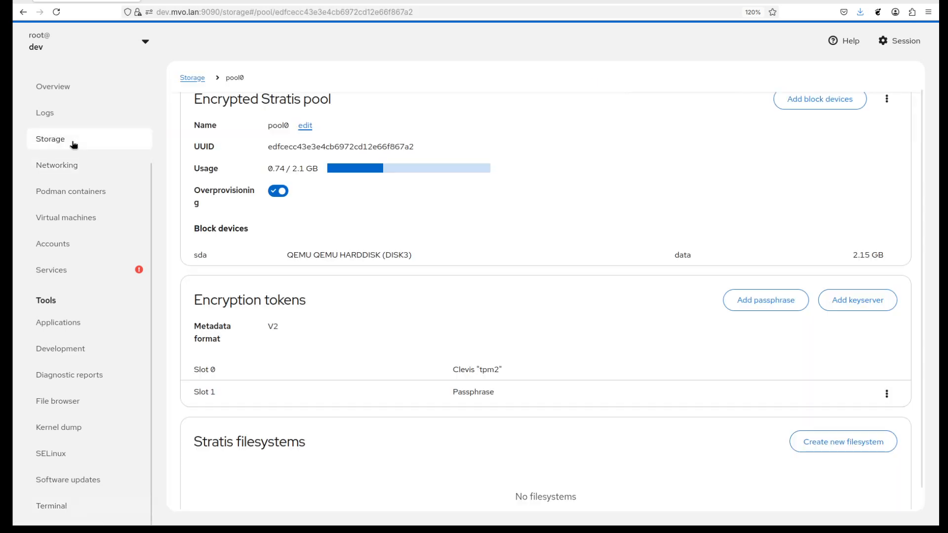
pyautogui.scroll(-1, 499, 217)
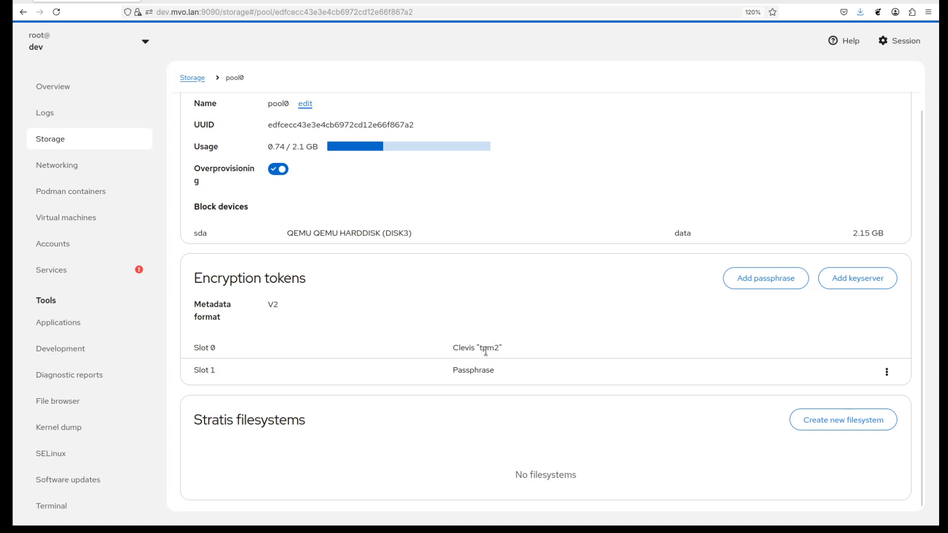
pyautogui.click(775, 280)
pyautogui.press('Escape')
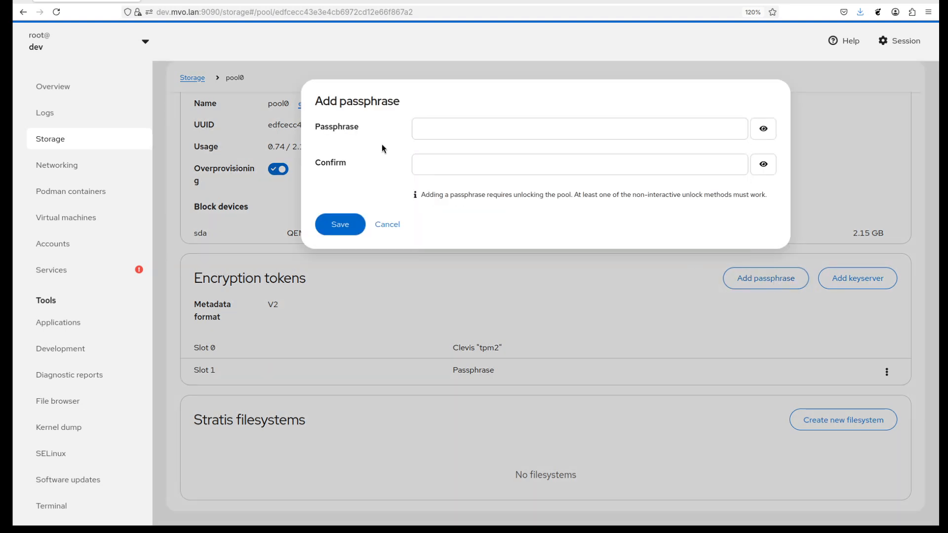
pyautogui.click(429, 132)
pyautogui.write('foobar')
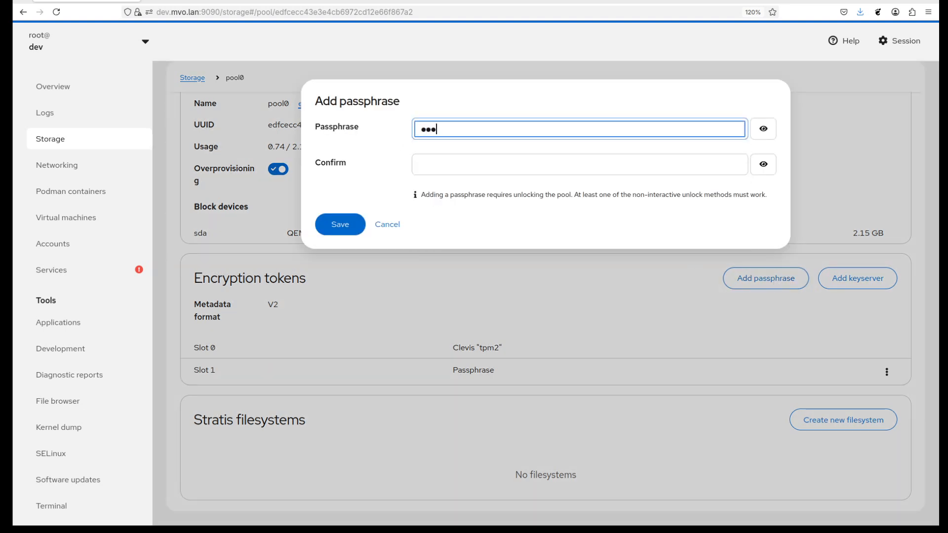
pyautogui.press('Tab')
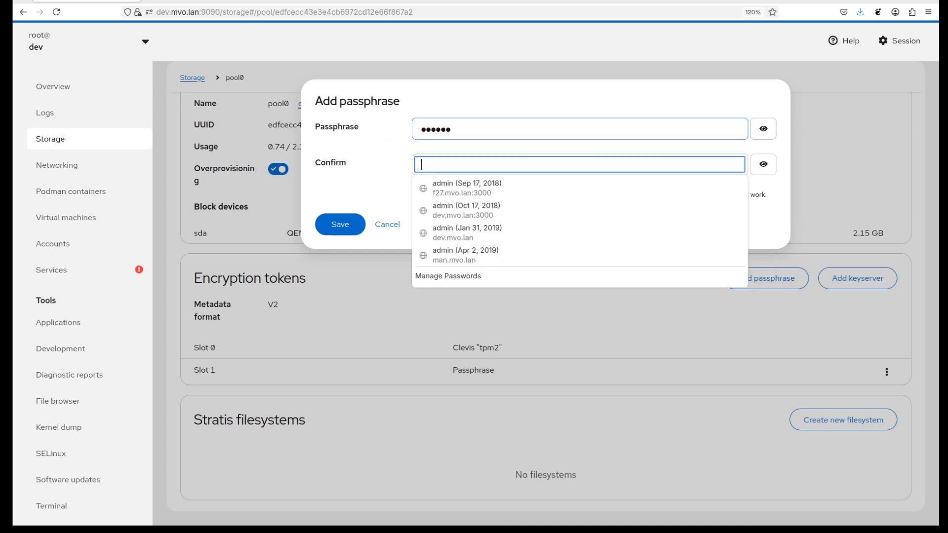
pyautogui.press('Escape')
pyautogui.click(386, 224)
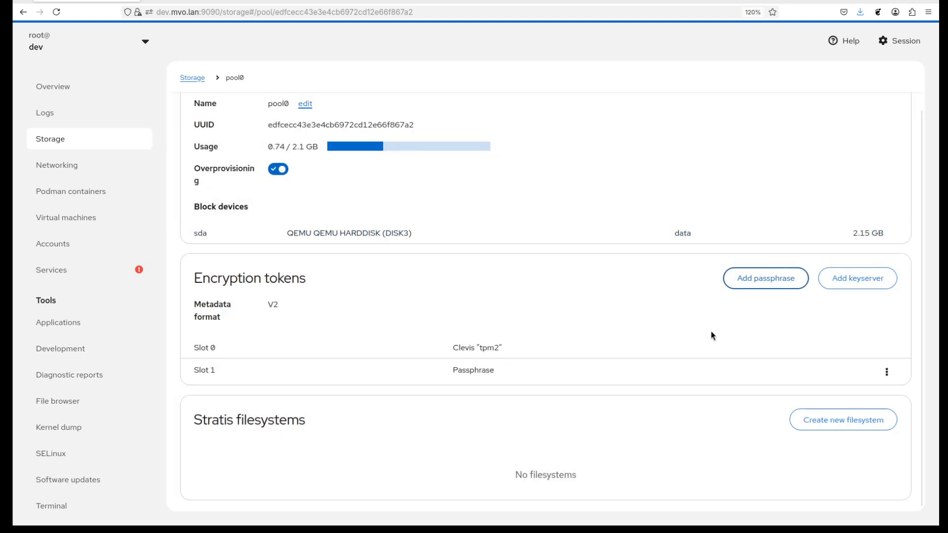
pyautogui.click(858, 278)
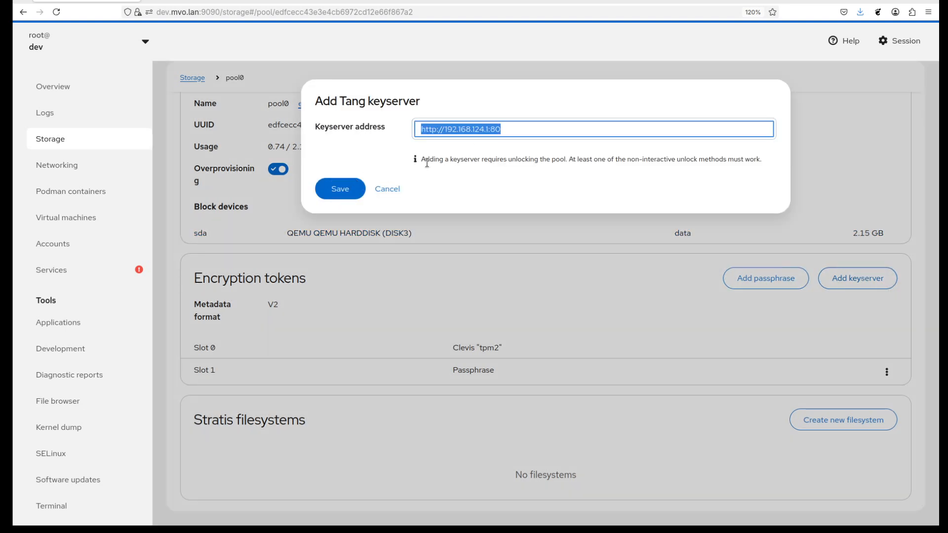
pyautogui.click(375, 147)
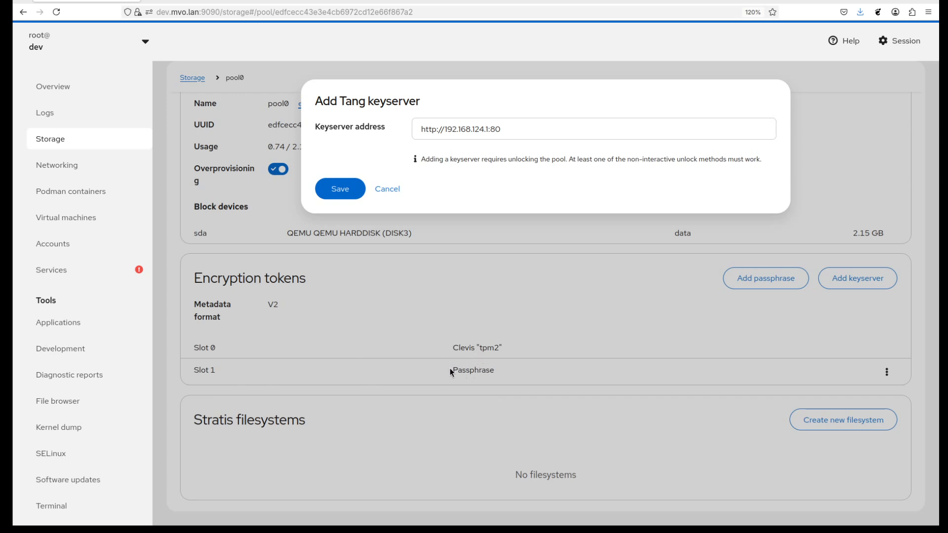
pyautogui.click(76, 506)
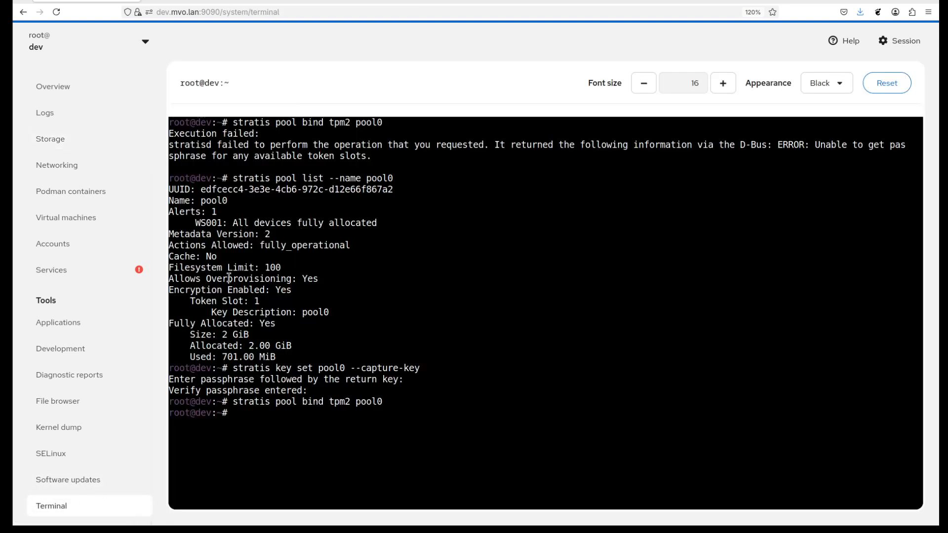
pyautogui.moveTo(237, 366); pyautogui.dragTo(410, 368)
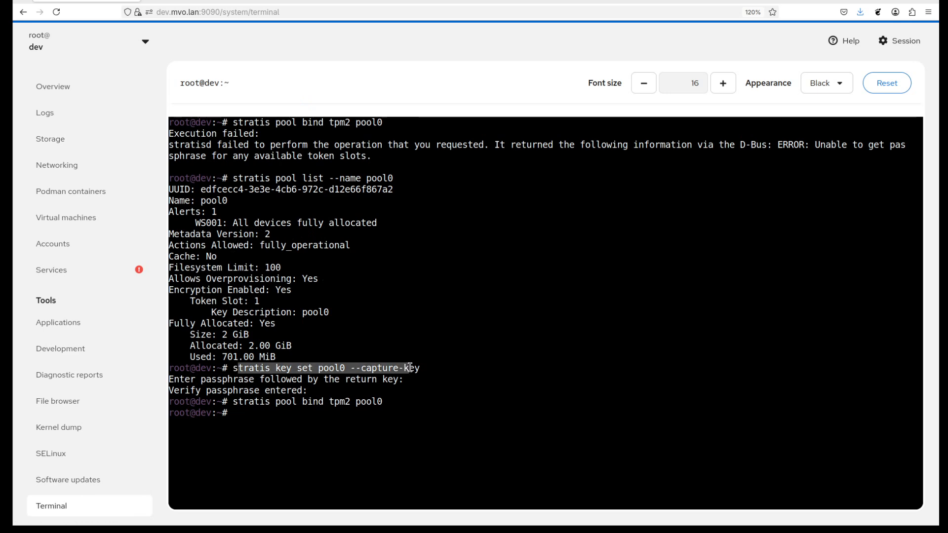
pyautogui.click(416, 368)
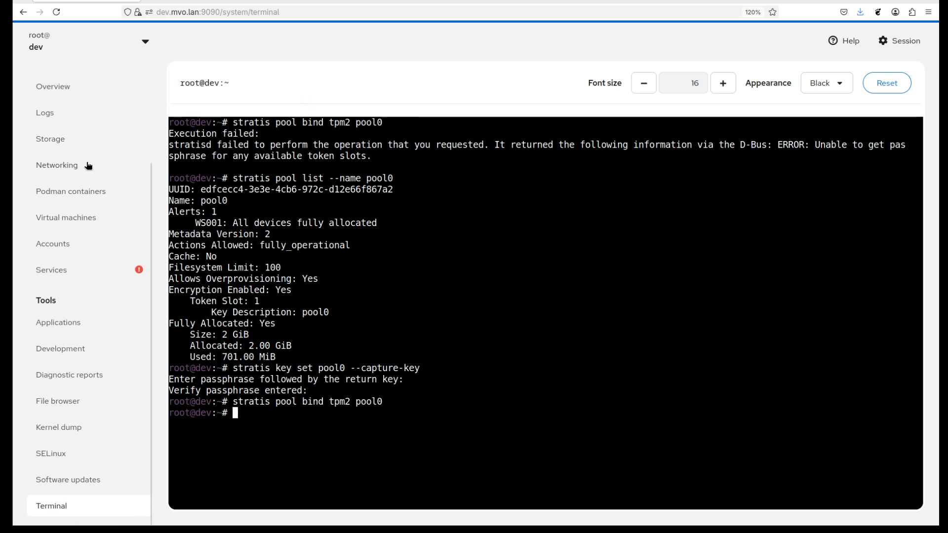
pyautogui.click(75, 141)
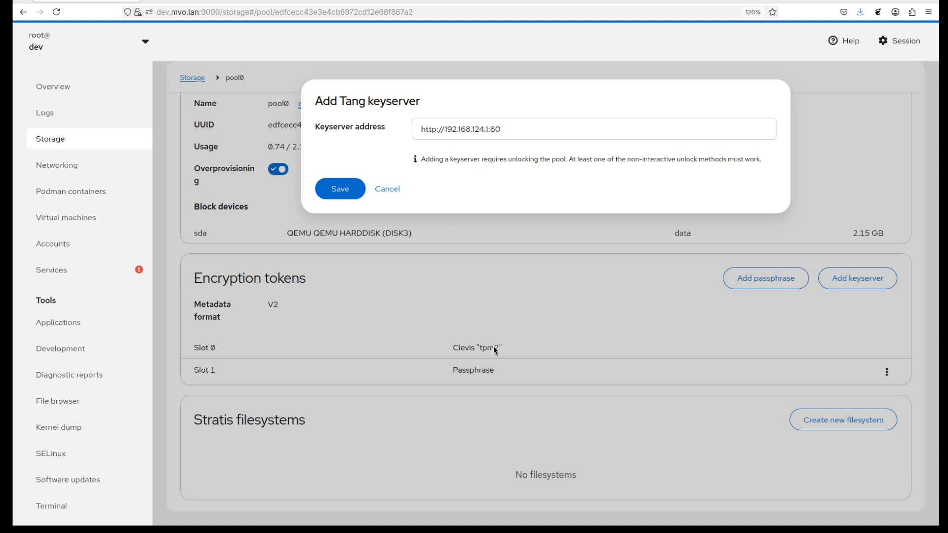
pyautogui.click(344, 191)
pyautogui.click(356, 302)
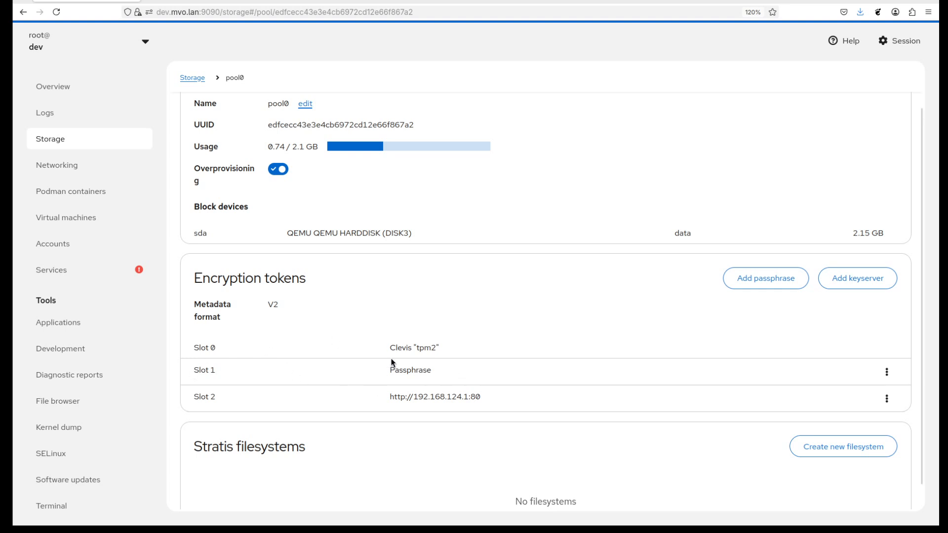
pyautogui.moveTo(388, 374); pyautogui.dragTo(449, 369)
pyautogui.click(455, 366)
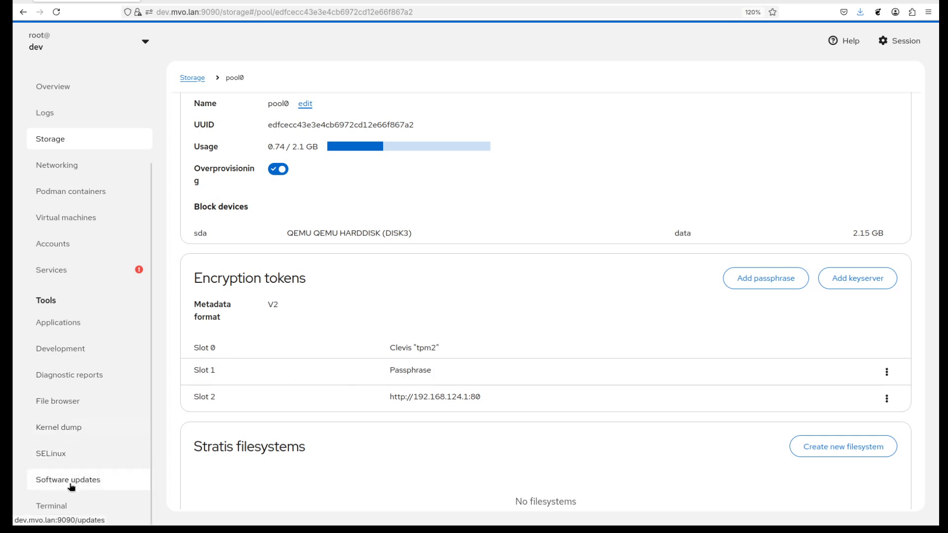
# Remove the pool0 key from the keyring in the terminal with "stratis key unset pool0".
pyautogui.click(64, 510)
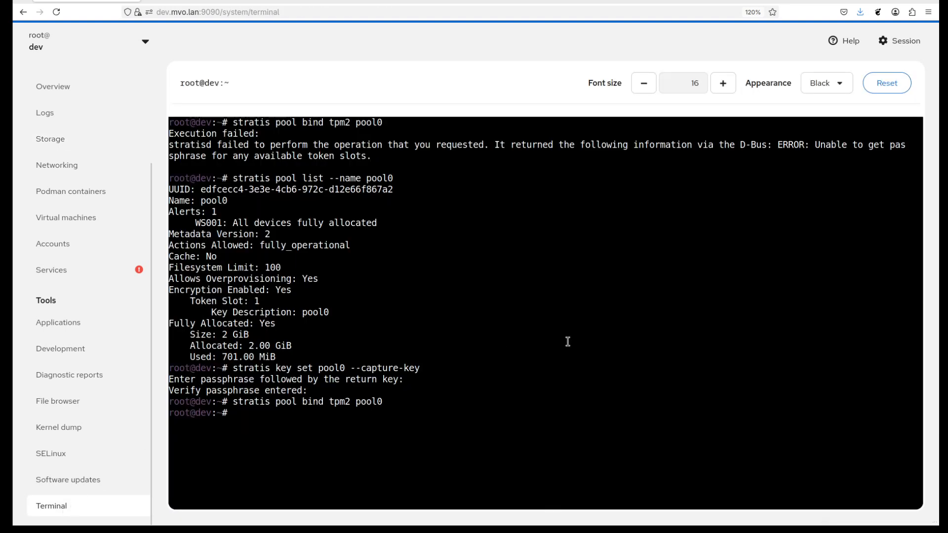
pyautogui.write('stratis key unset pool0')
pyautogui.press('Return')
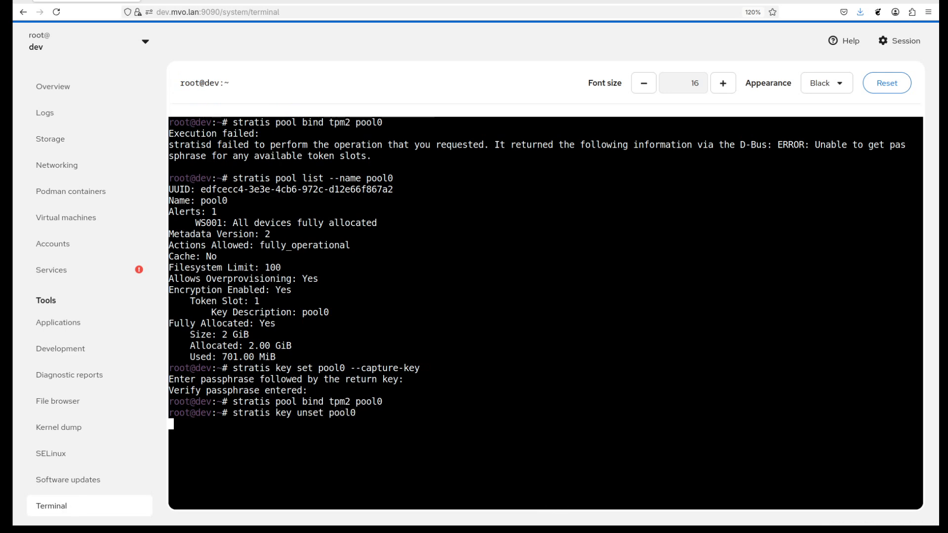
# Return to pool0's storage page to review its encryption tokens, and open the pool1 Stratis pool from the storage overview.
pyautogui.click(74, 148)
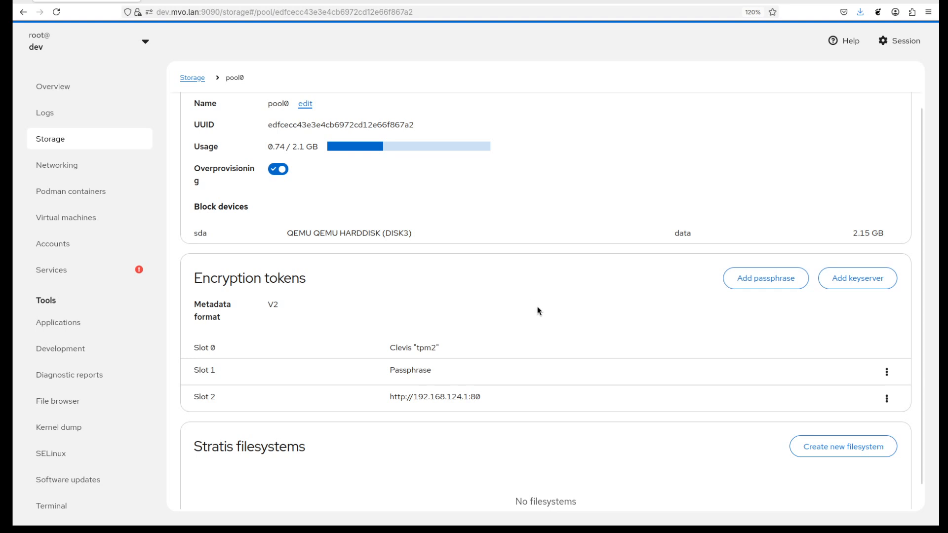
pyautogui.scroll(2, 543, 301)
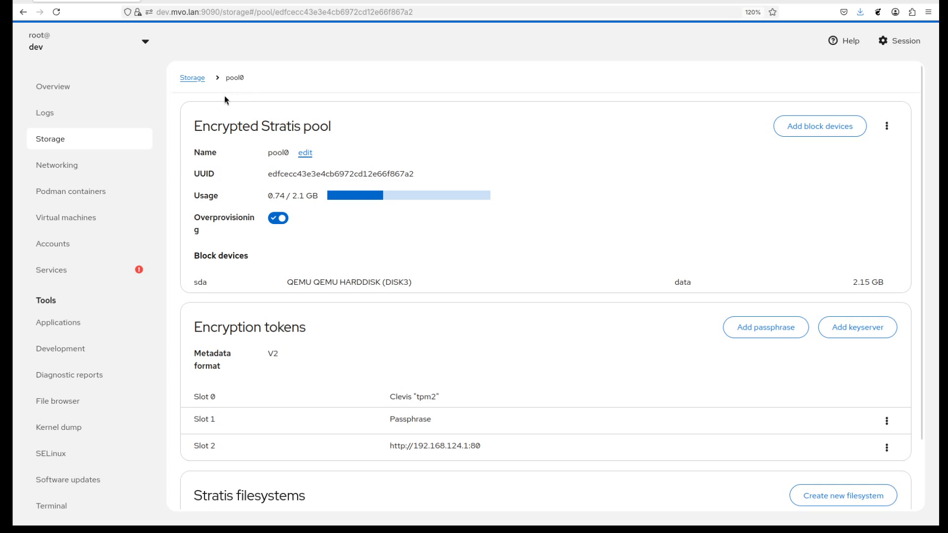
pyautogui.click(192, 79)
pyautogui.scroll(-5, 395, 301)
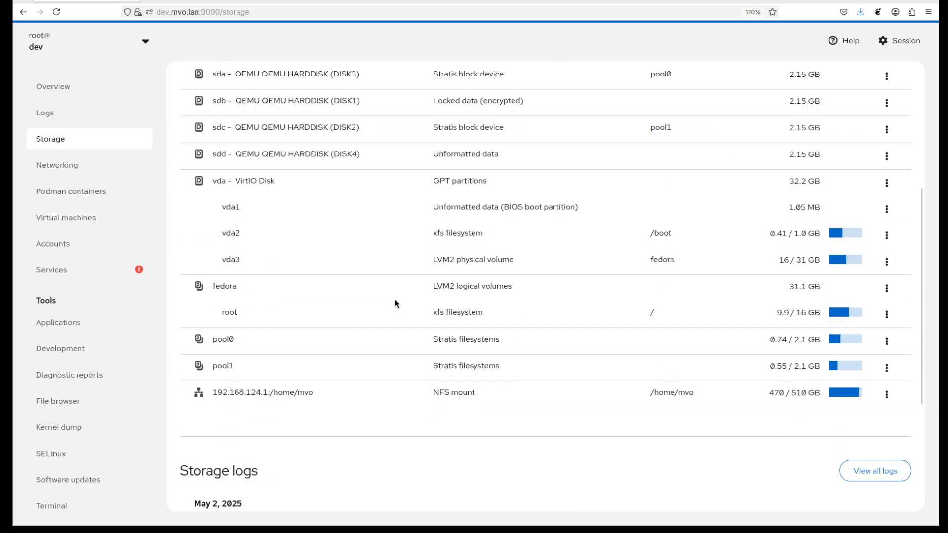
pyautogui.click(222, 348)
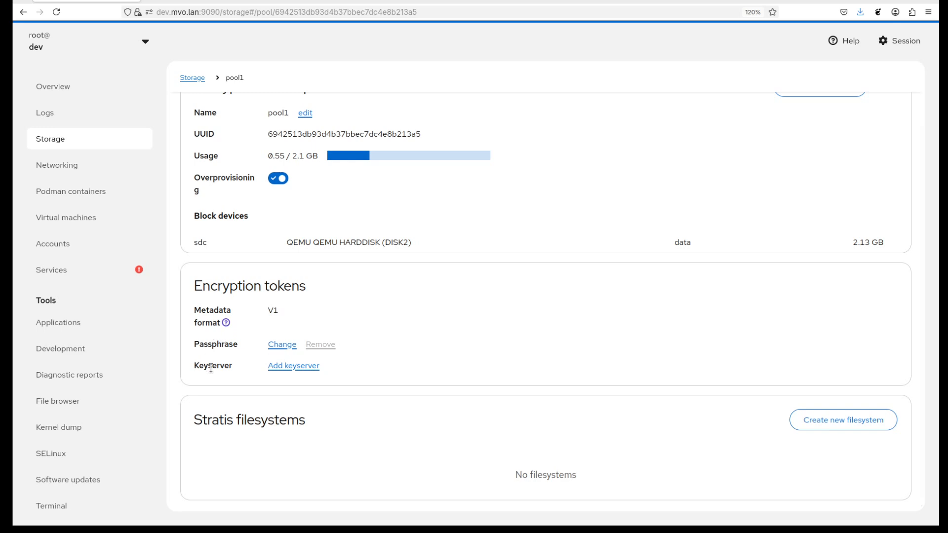
# Read the help note about the metadata format in pool1's encryption tokens section and close it.
pyautogui.click(227, 324)
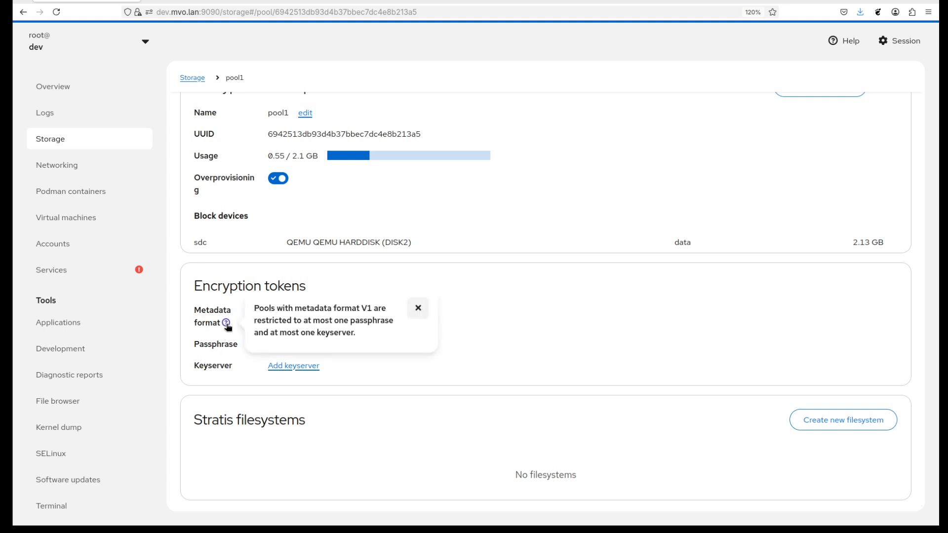
pyautogui.click(419, 308)
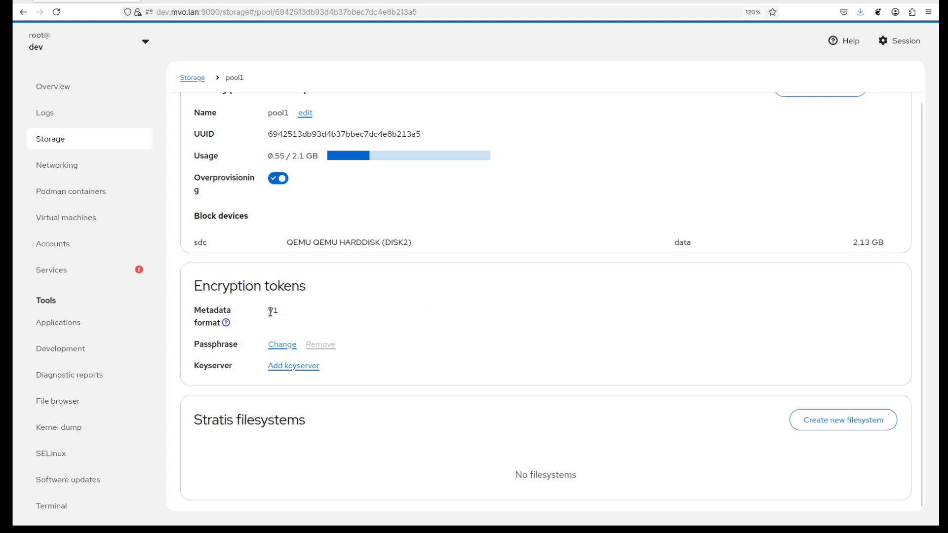
pyautogui.moveTo(268, 312); pyautogui.dragTo(286, 316)
pyautogui.click(296, 365)
pyautogui.click(386, 191)
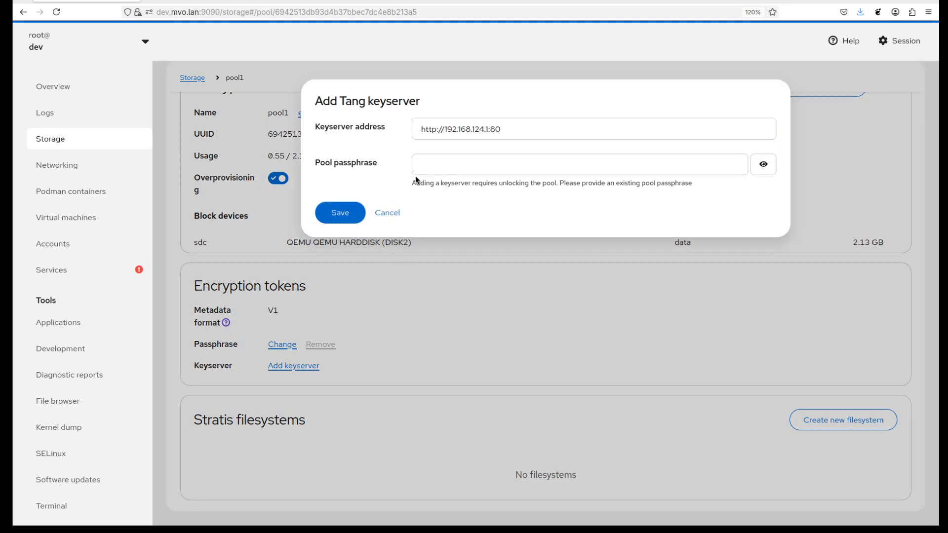
pyautogui.click(440, 166)
pyautogui.write('foobar')
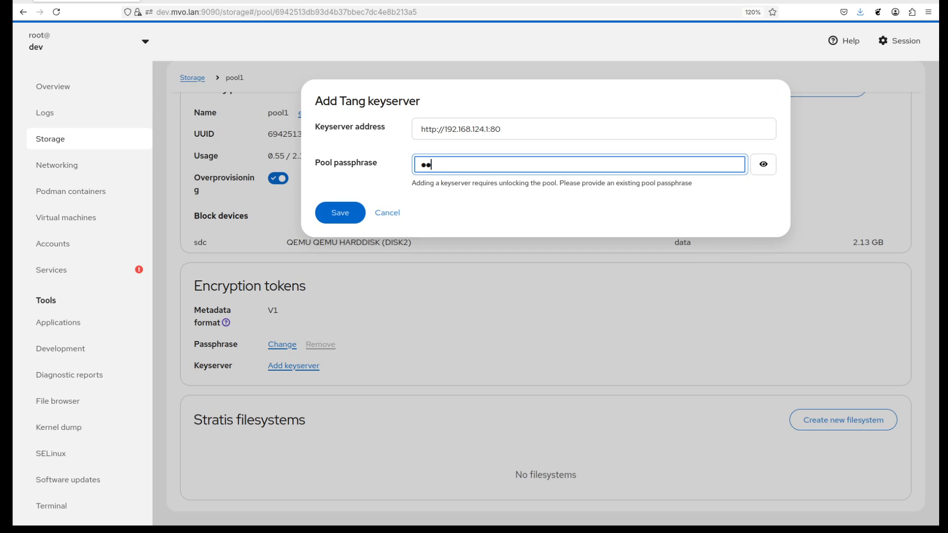
pyautogui.click(347, 212)
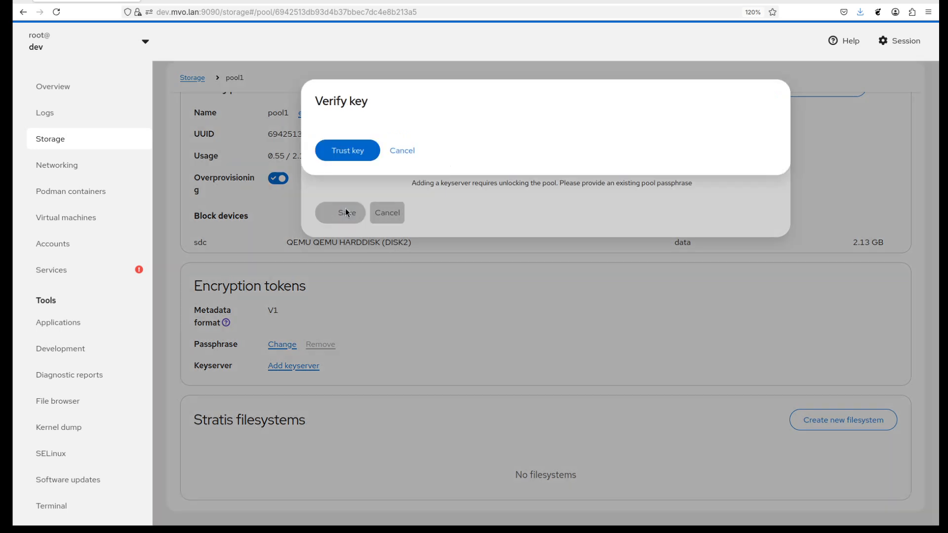
pyautogui.click(366, 299)
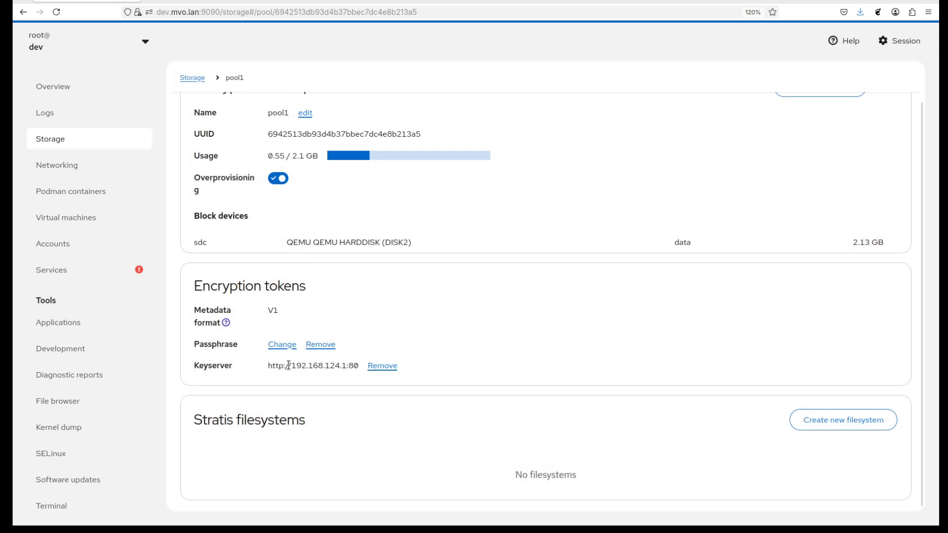
# Remove pool1's passphrase and add a passphrase back, filling in both the passphrase and confirmation fields.
pyautogui.click(320, 346)
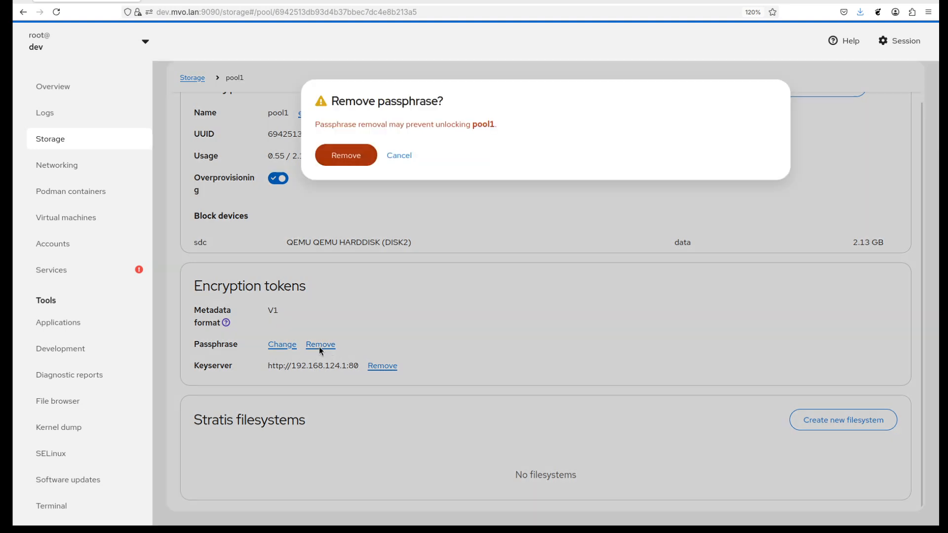
pyautogui.click(355, 156)
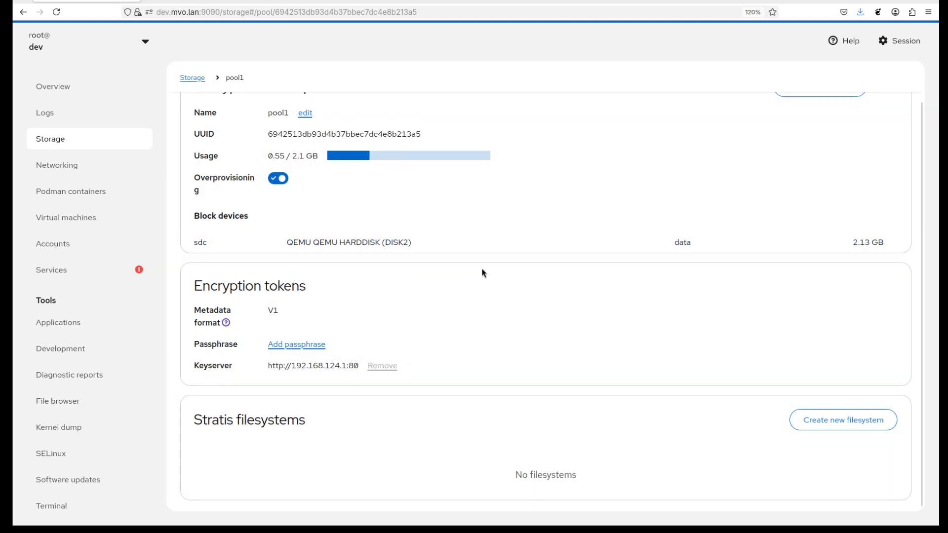
pyautogui.click(295, 346)
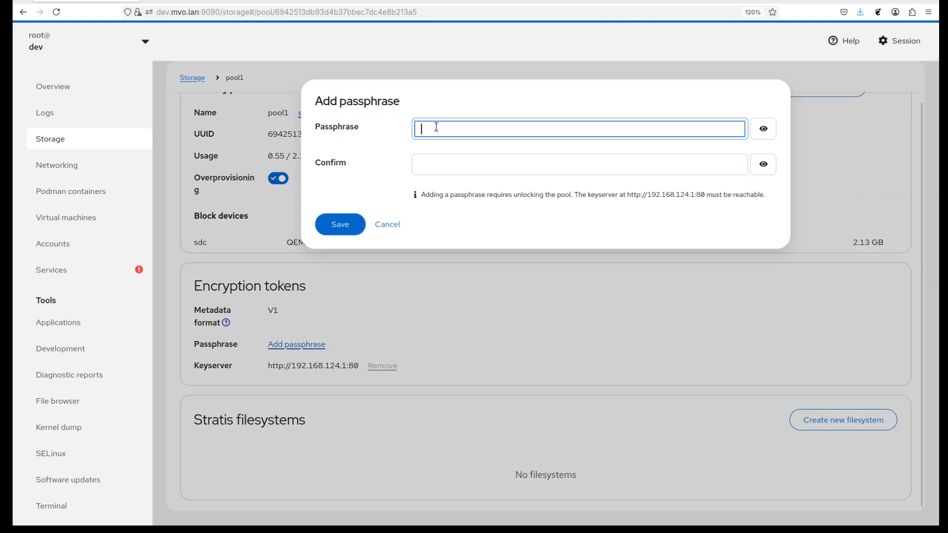
pyautogui.write('foobar')
pyautogui.press('Tab')
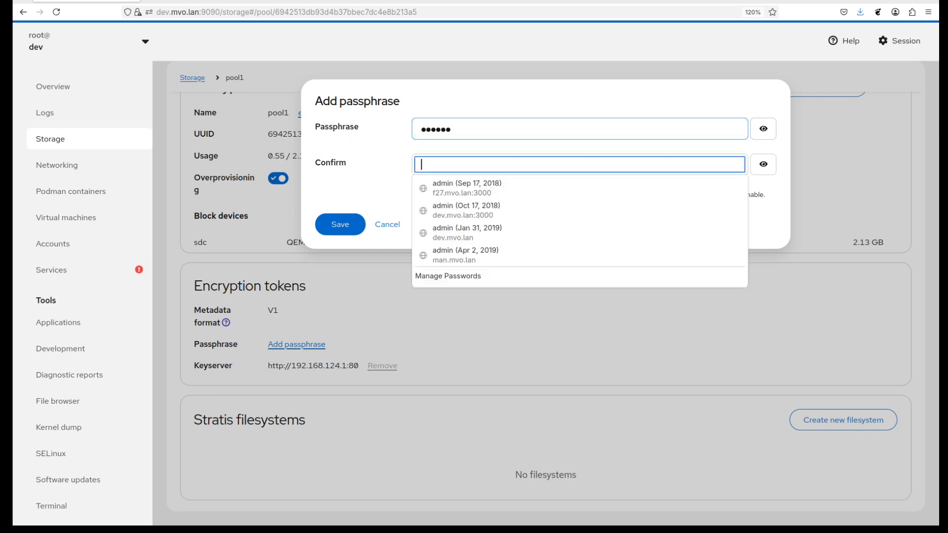
pyautogui.write('foobar')
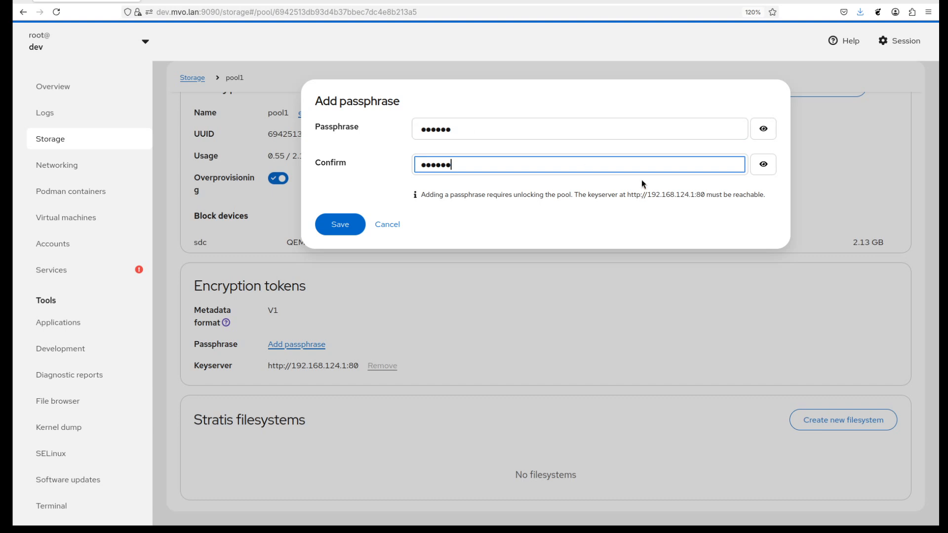
pyautogui.press('Return')
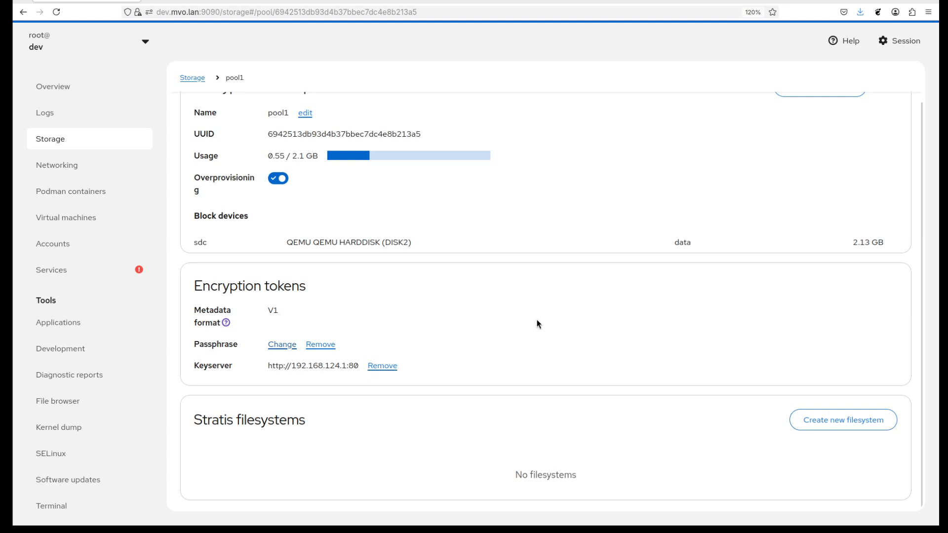
# Compare the encryption tokens of pool0 and pool1 by opening each pool's storage page from the storage overview.
pyautogui.scroll(1, 538, 320)
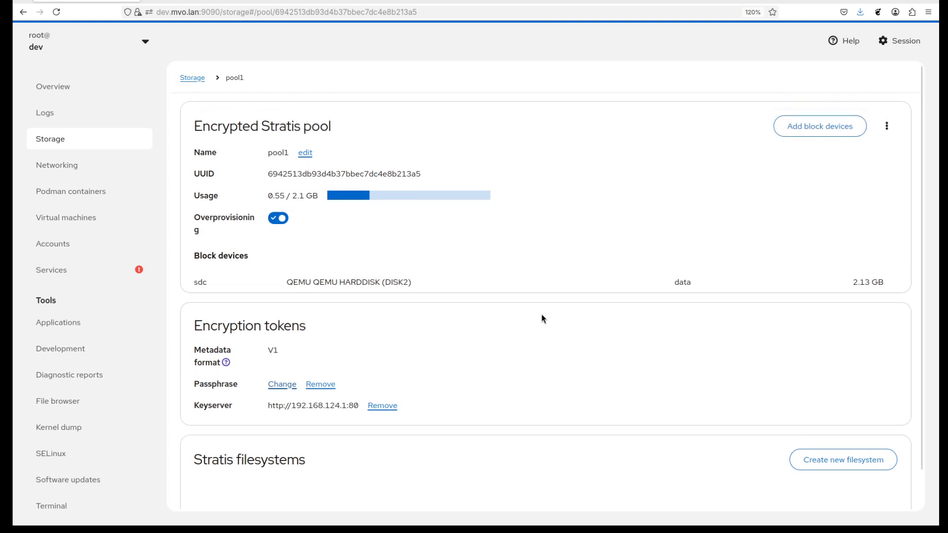
pyautogui.click(201, 80)
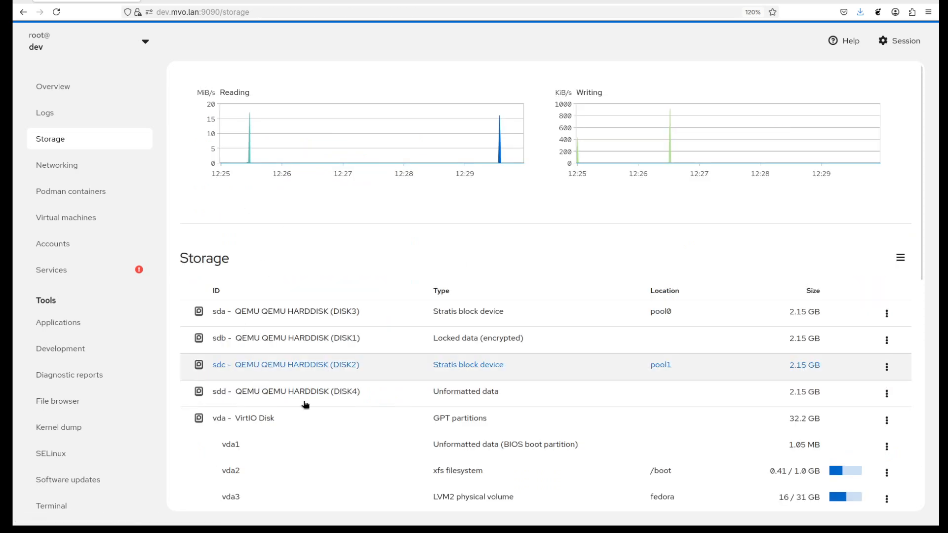
pyautogui.scroll(-5, 378, 398)
pyautogui.click(224, 257)
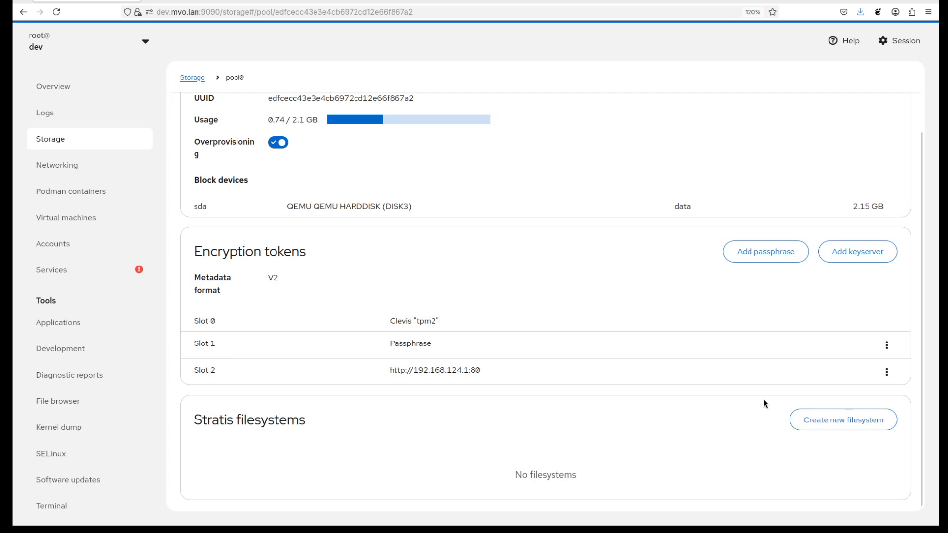
pyautogui.click(192, 78)
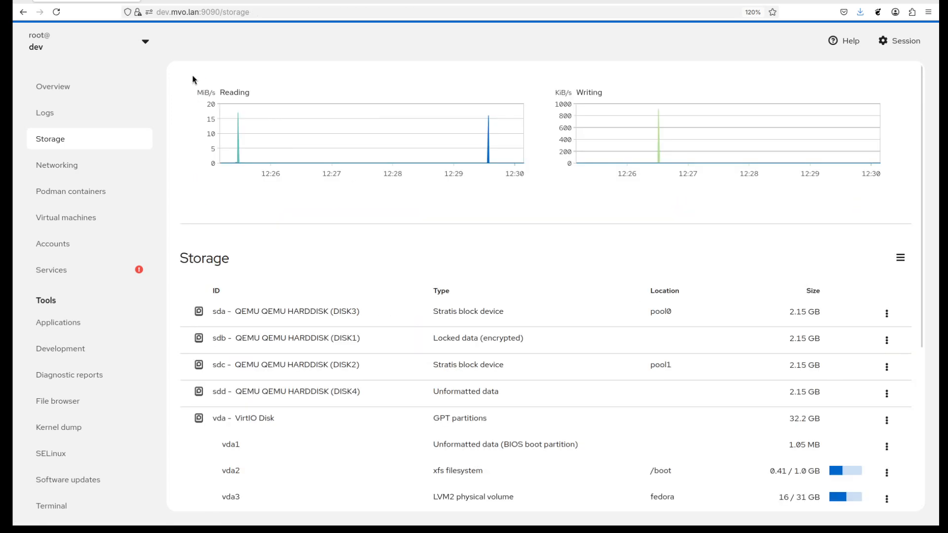
pyautogui.scroll(-6, 245, 363)
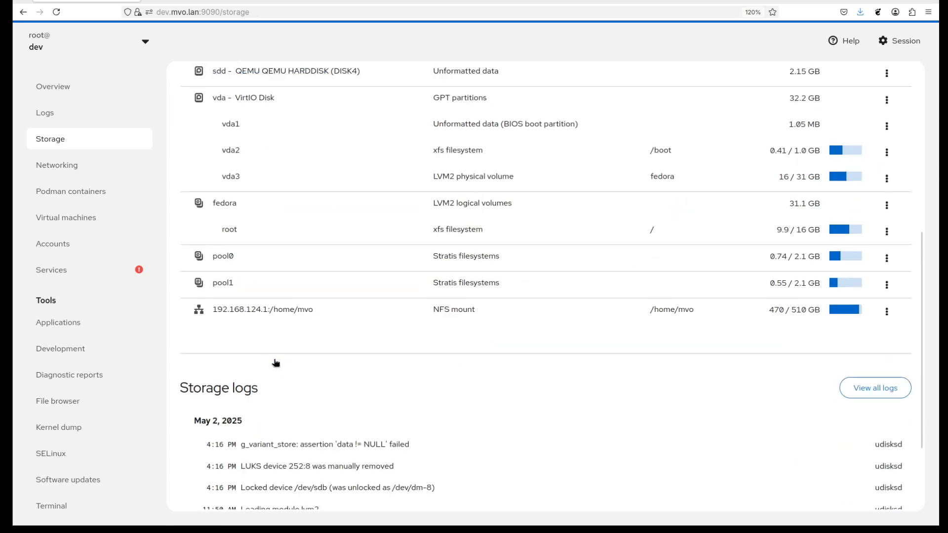
pyautogui.click(223, 282)
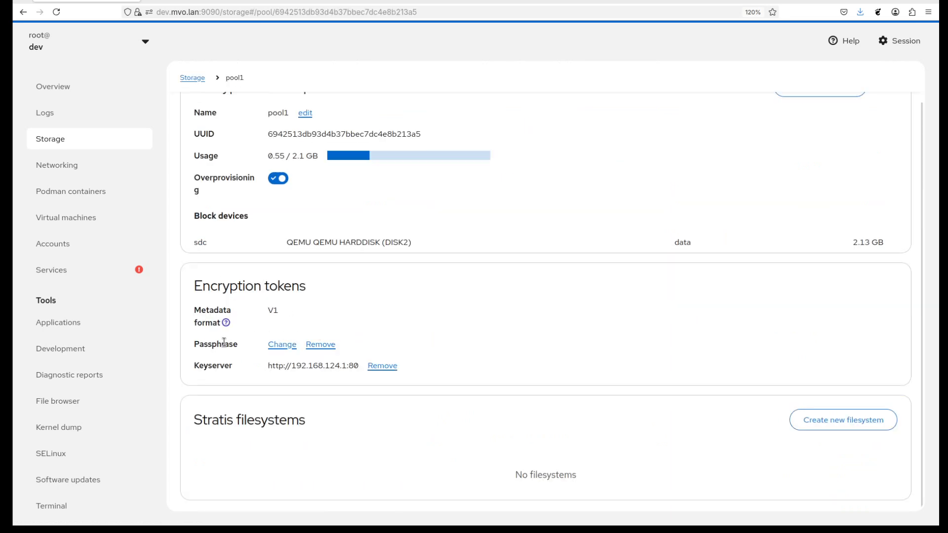